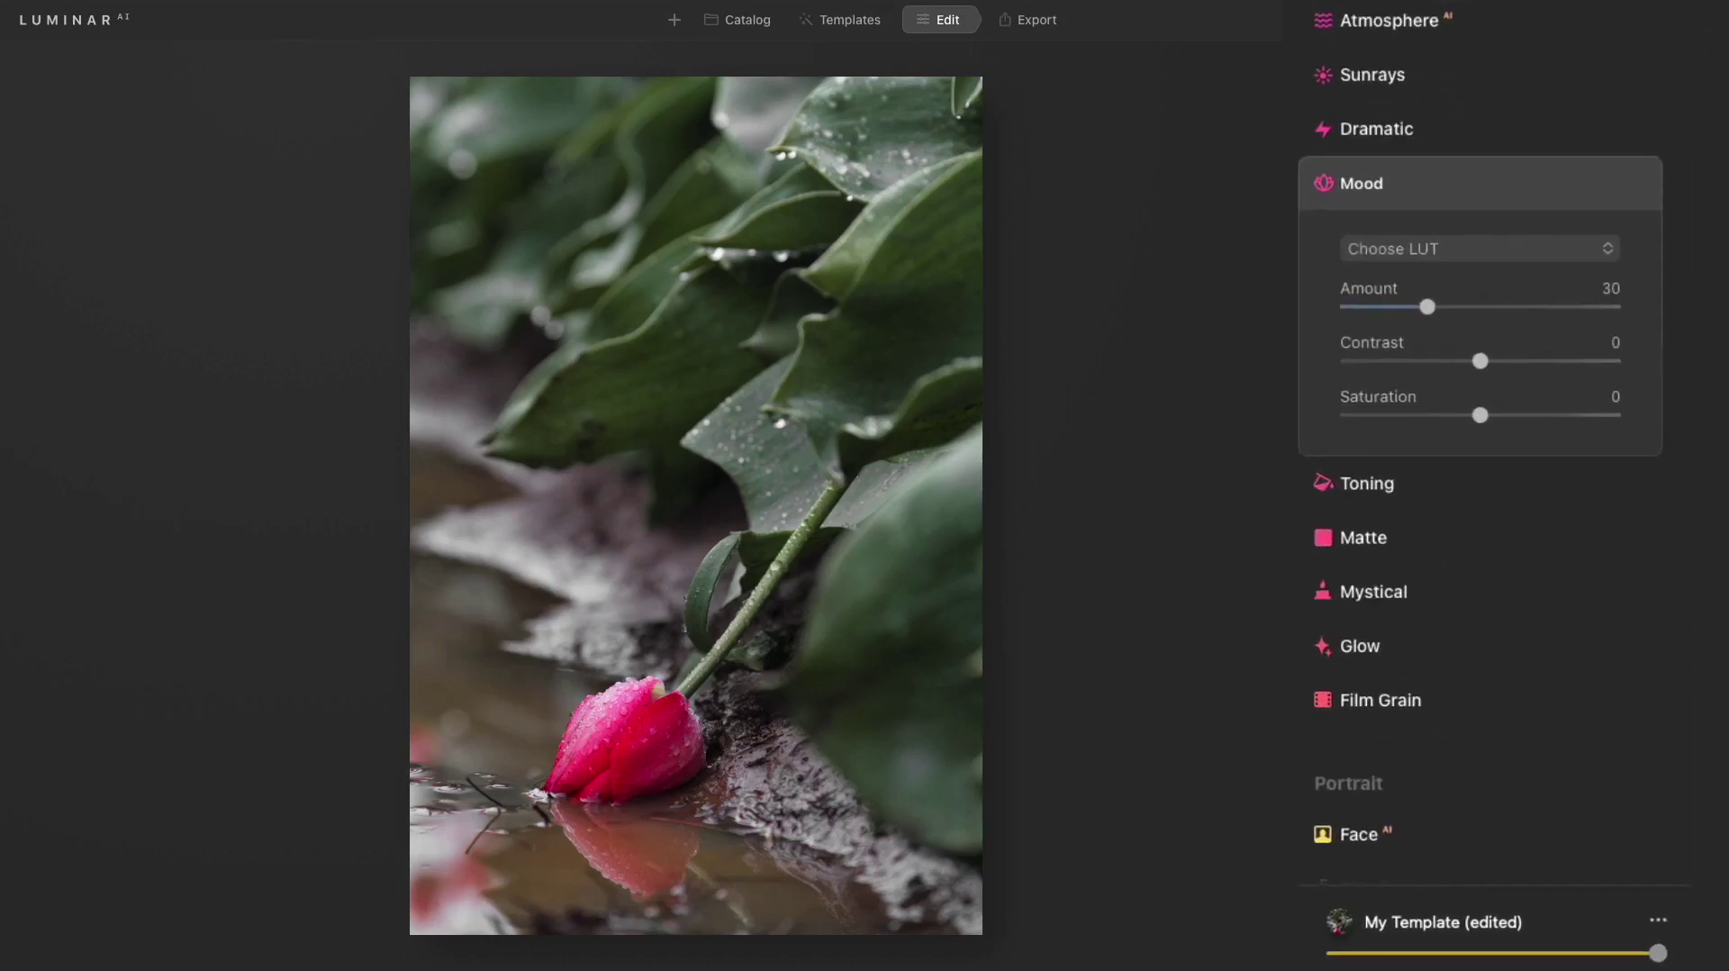
Preview Mood LUTs such as Anaheim and Los Angeles on the tulip photo, ending on Tokyo
{"action": "left_click", "coordinate": [1510, 257]}
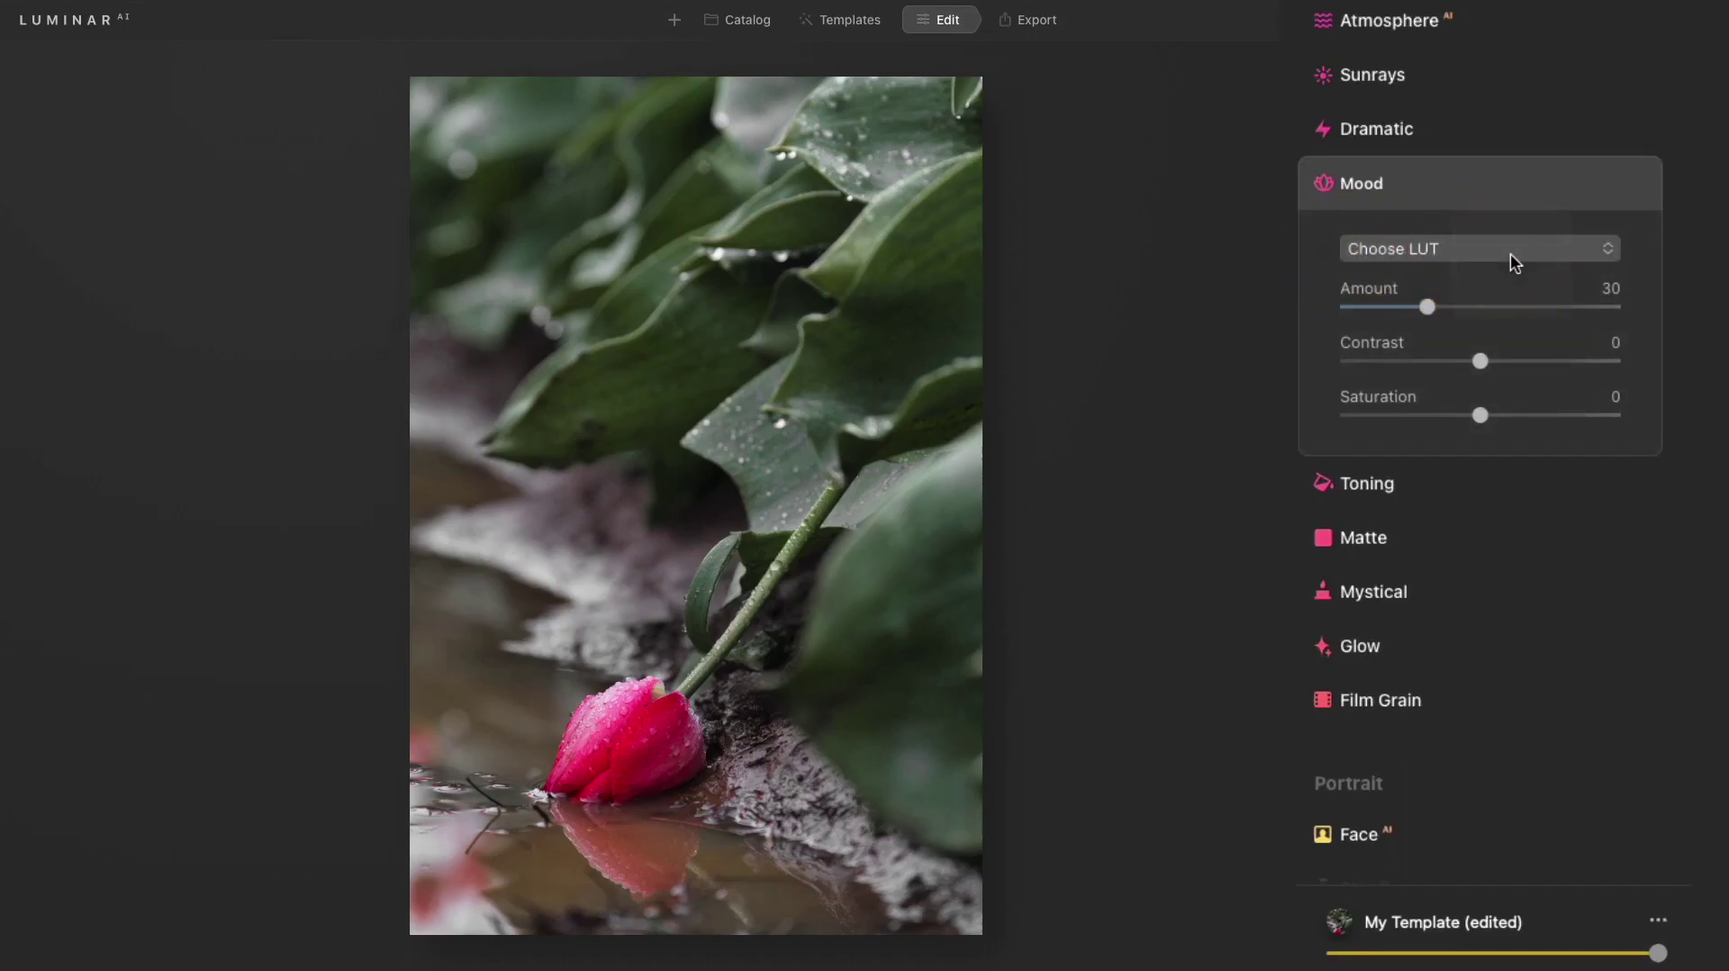
{"action": "left_click", "coordinate": [1513, 261]}
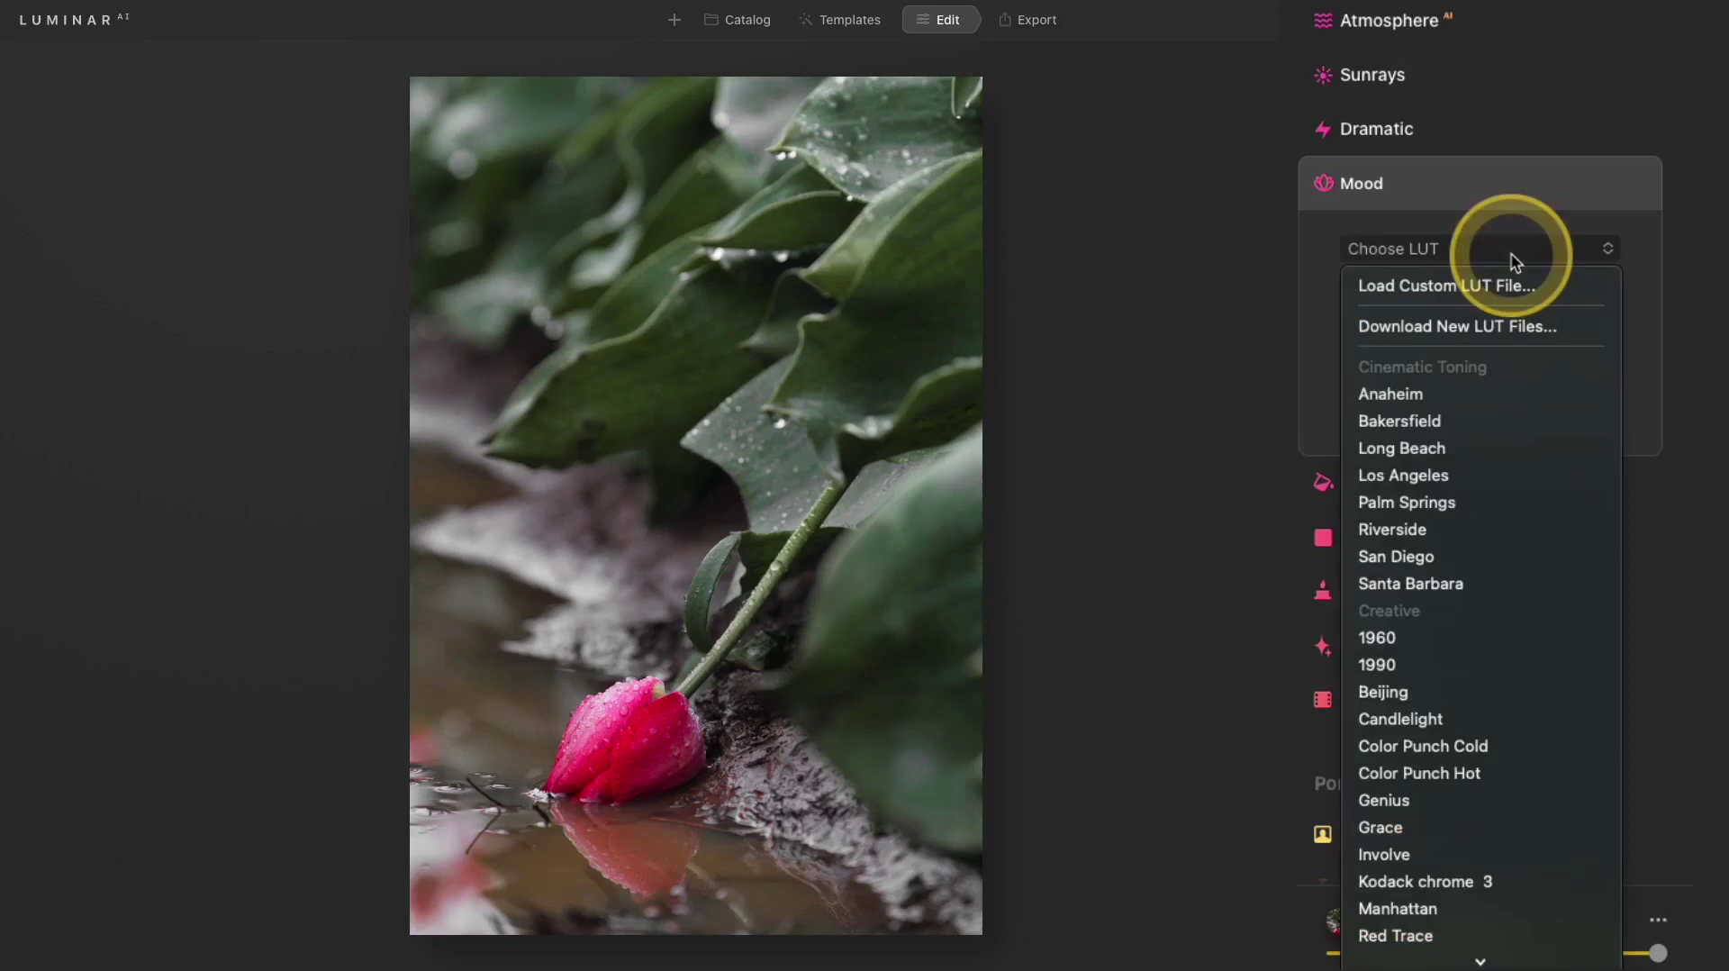
{"action": "left_click_drag", "start_coordinate": [1513, 261], "coordinate": [1447, 761]}
{"action": "scroll", "coordinate": [1464, 553], "scroll_direction": "down", "scroll_amount": 10}
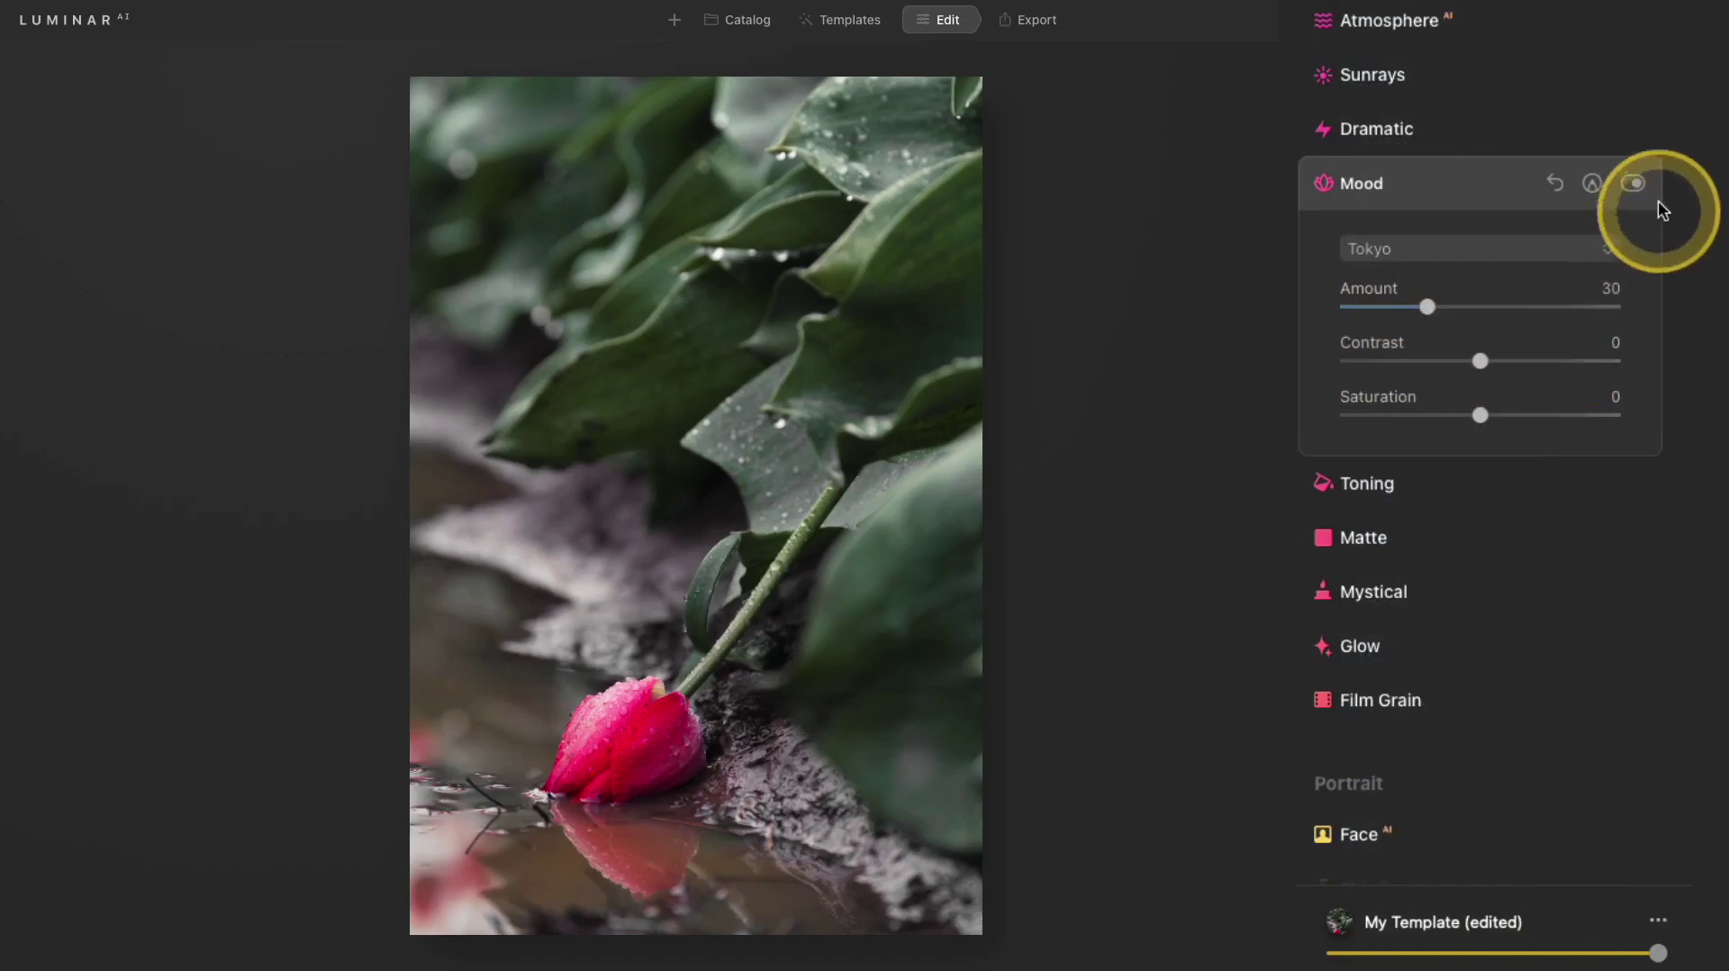
Raise the Tokyo LUT Amount to 100, comparing the photo with Mood off and on
{"action": "left_click", "coordinate": [1632, 184]}
{"action": "left_click", "coordinate": [1633, 184]}
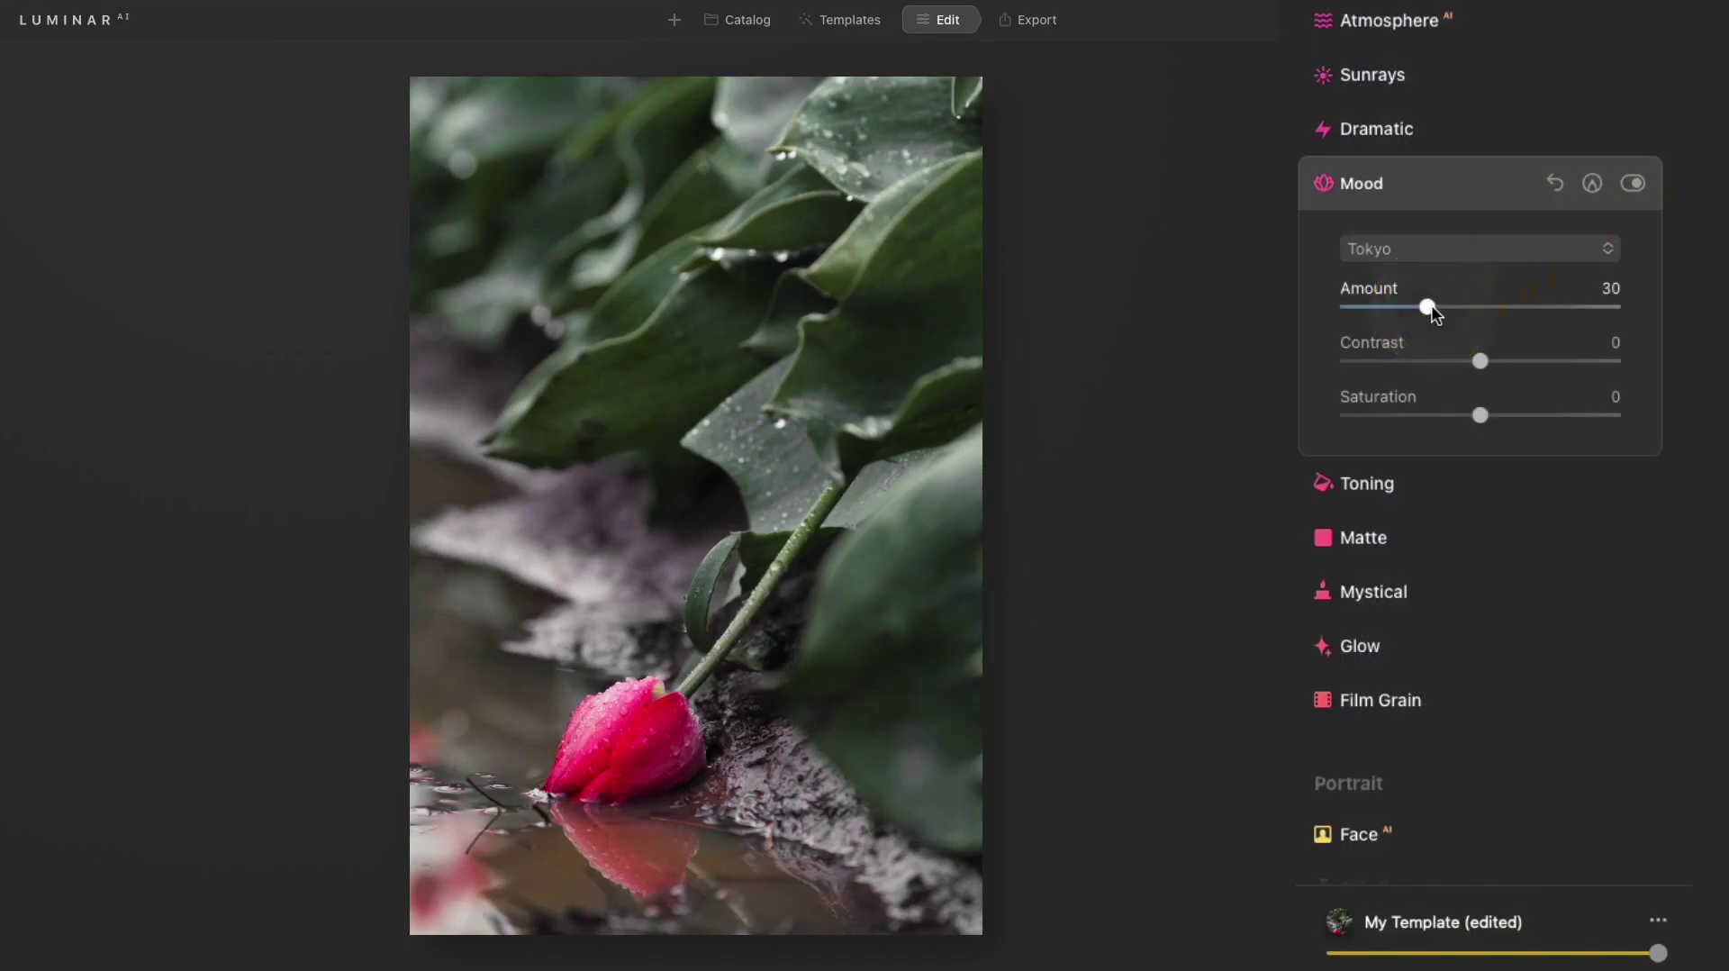
{"action": "left_click_drag", "start_coordinate": [1432, 312], "coordinate": [1677, 317]}
{"action": "left_click", "coordinate": [1634, 184]}
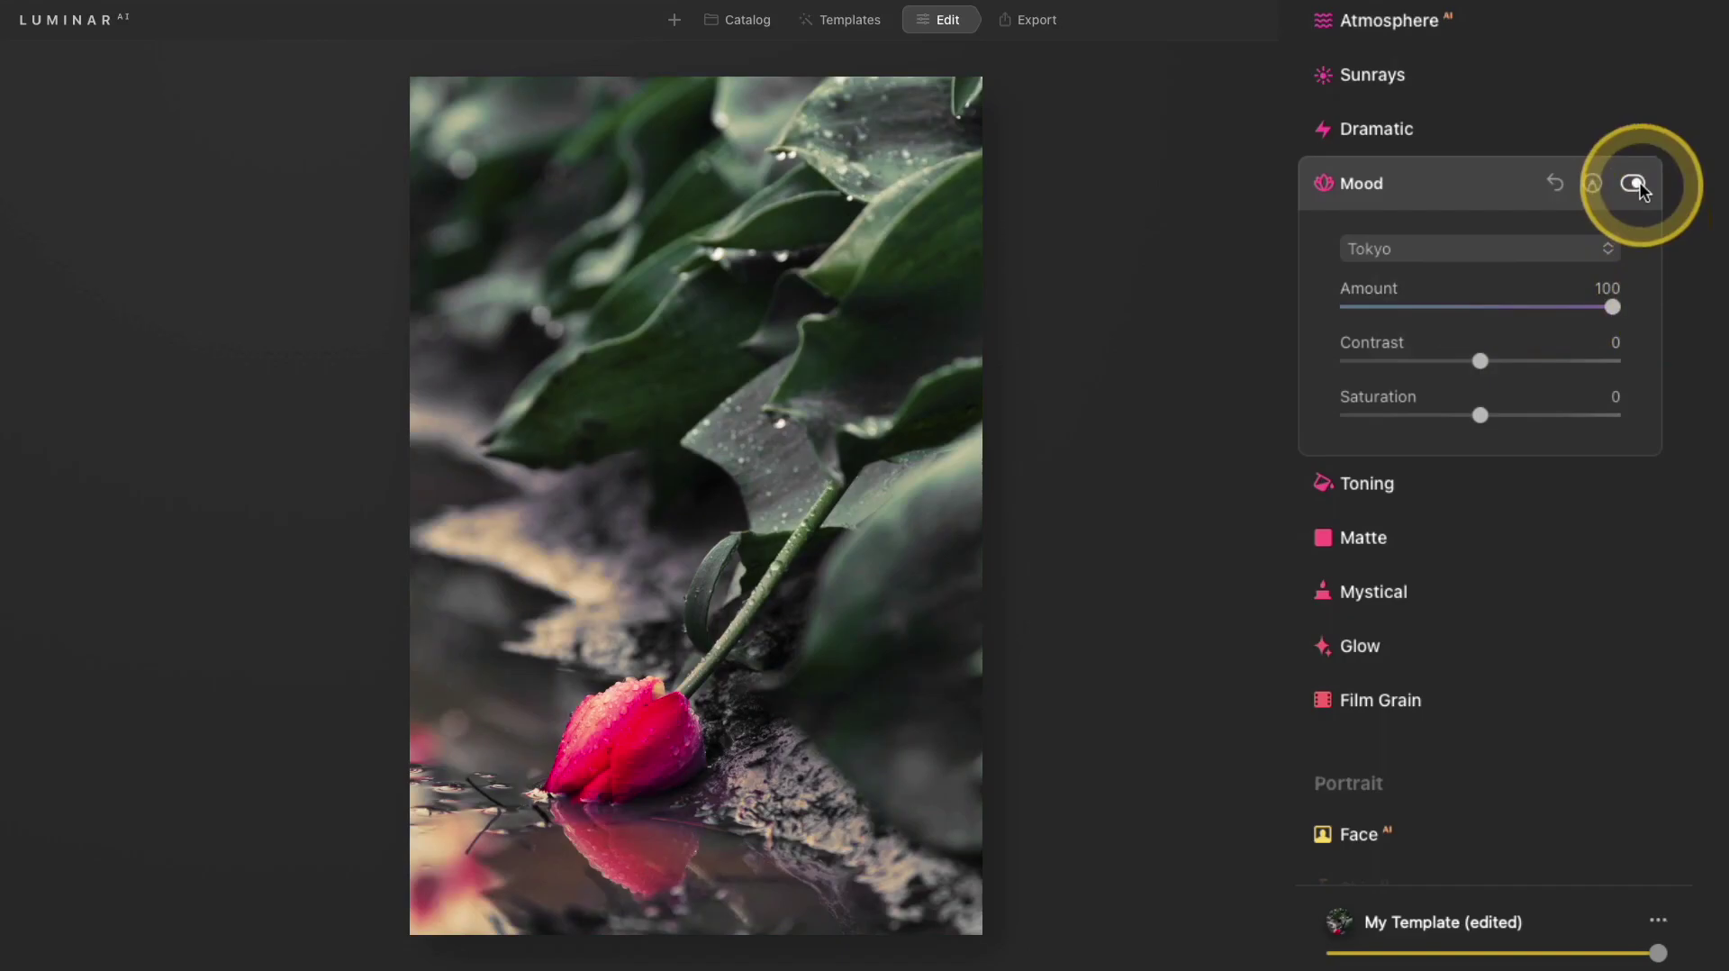
{"action": "left_click", "coordinate": [1635, 184]}
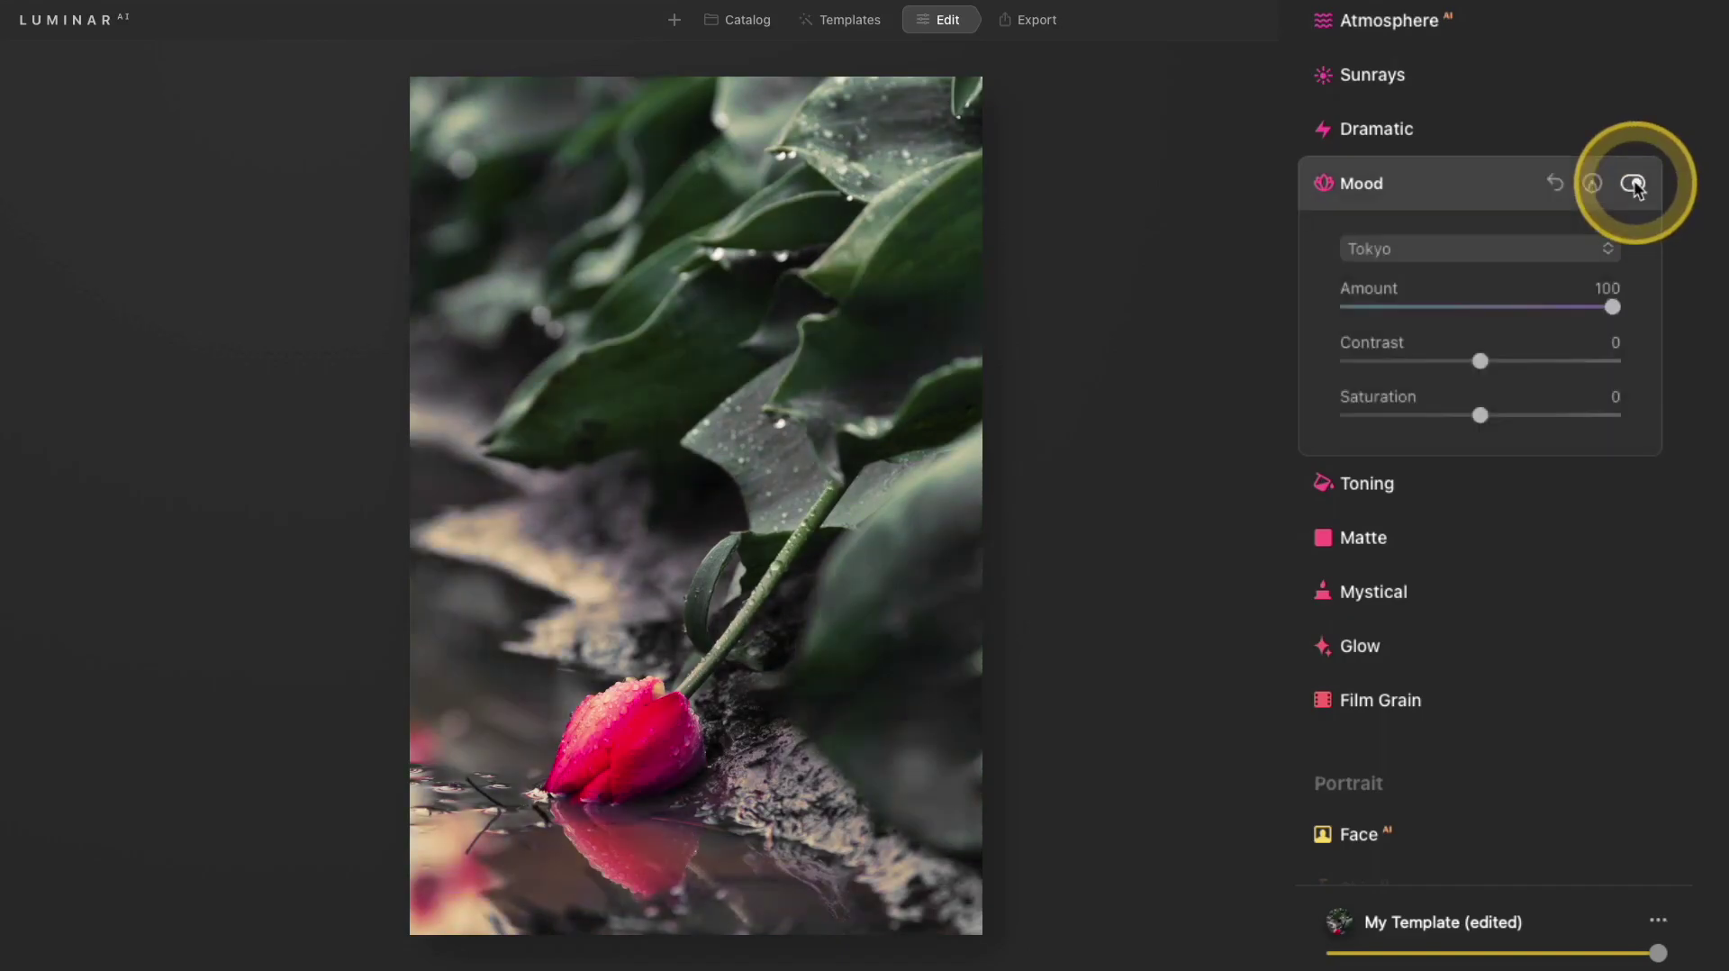
{"action": "left_click", "coordinate": [1634, 184]}
{"action": "left_click", "coordinate": [1634, 184]}
Scroll the Mood LUT list to the top to show Load Custom LUT File… and Download New LUT Files…
{"action": "left_click", "coordinate": [1534, 241]}
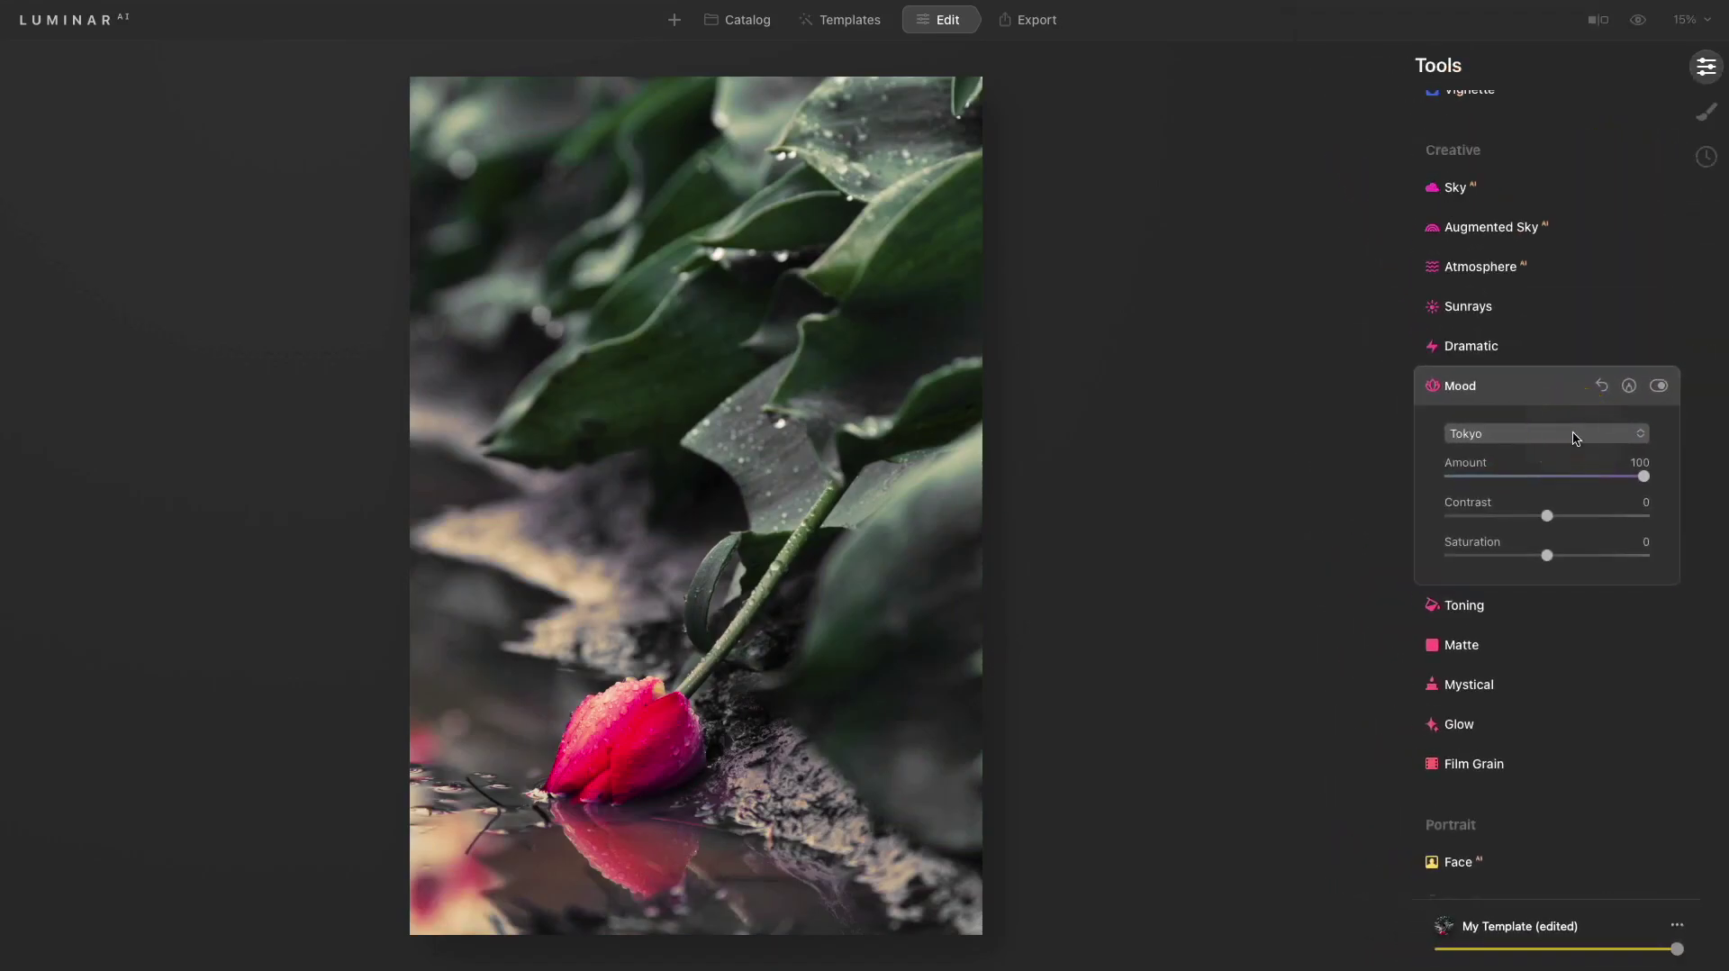
{"action": "left_click", "coordinate": [1575, 434]}
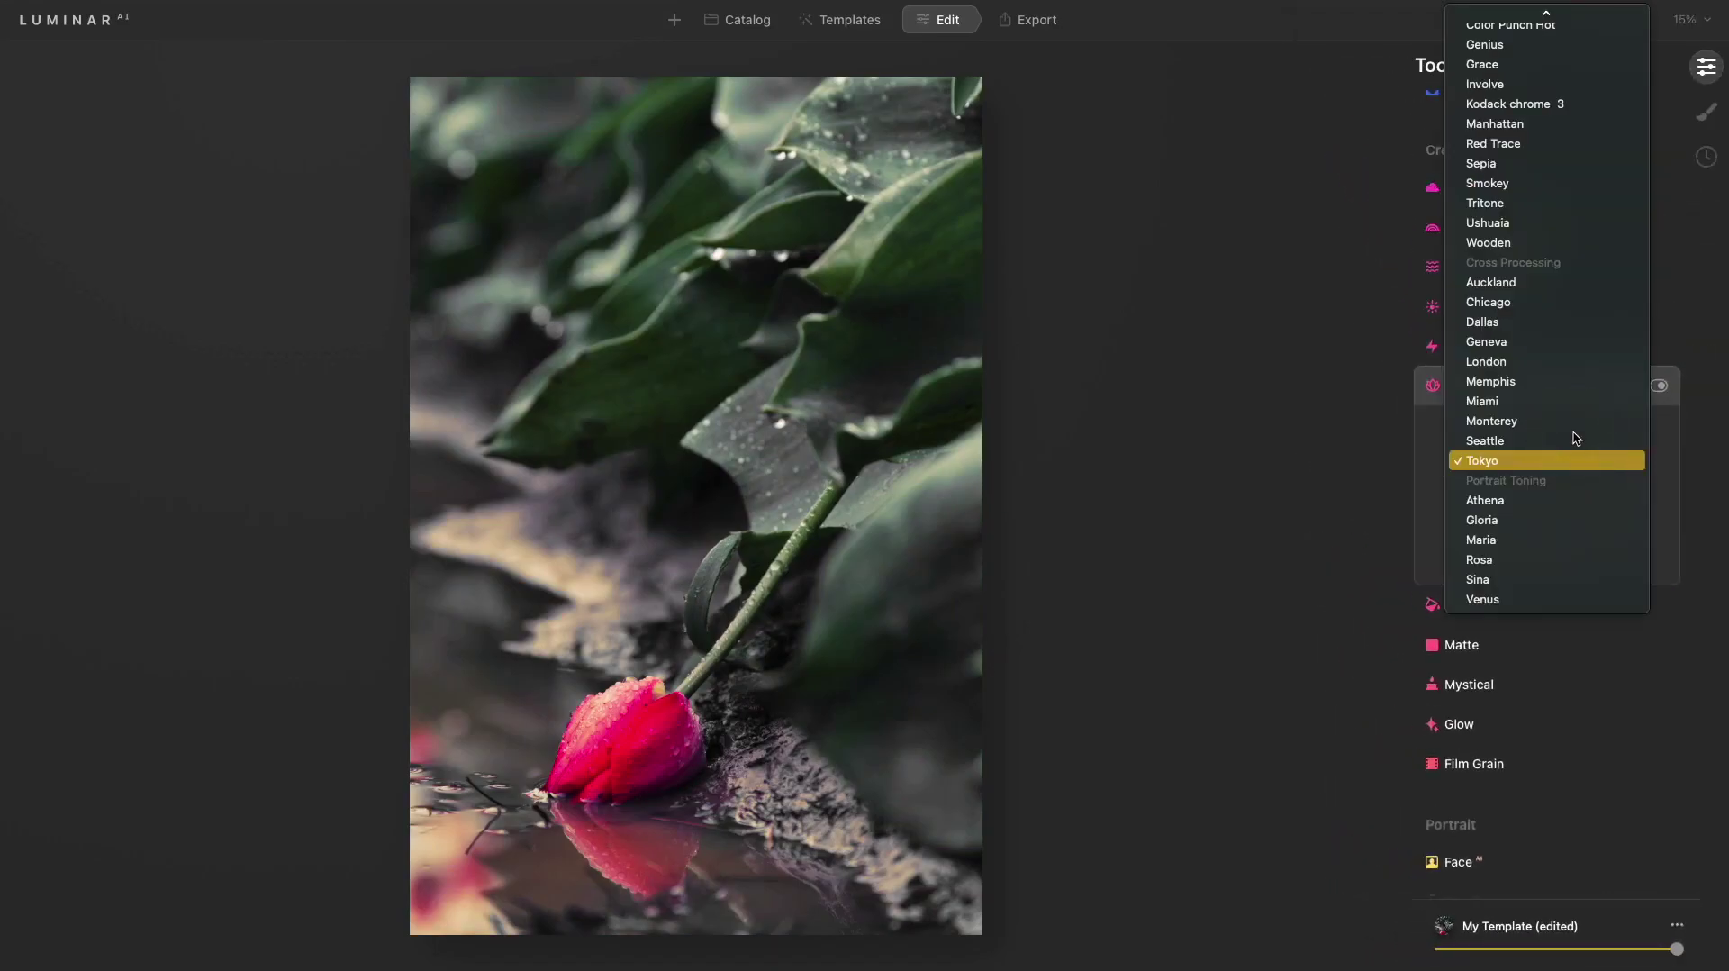
{"action": "scroll", "coordinate": [1574, 438], "scroll_direction": "up", "scroll_amount": 5}
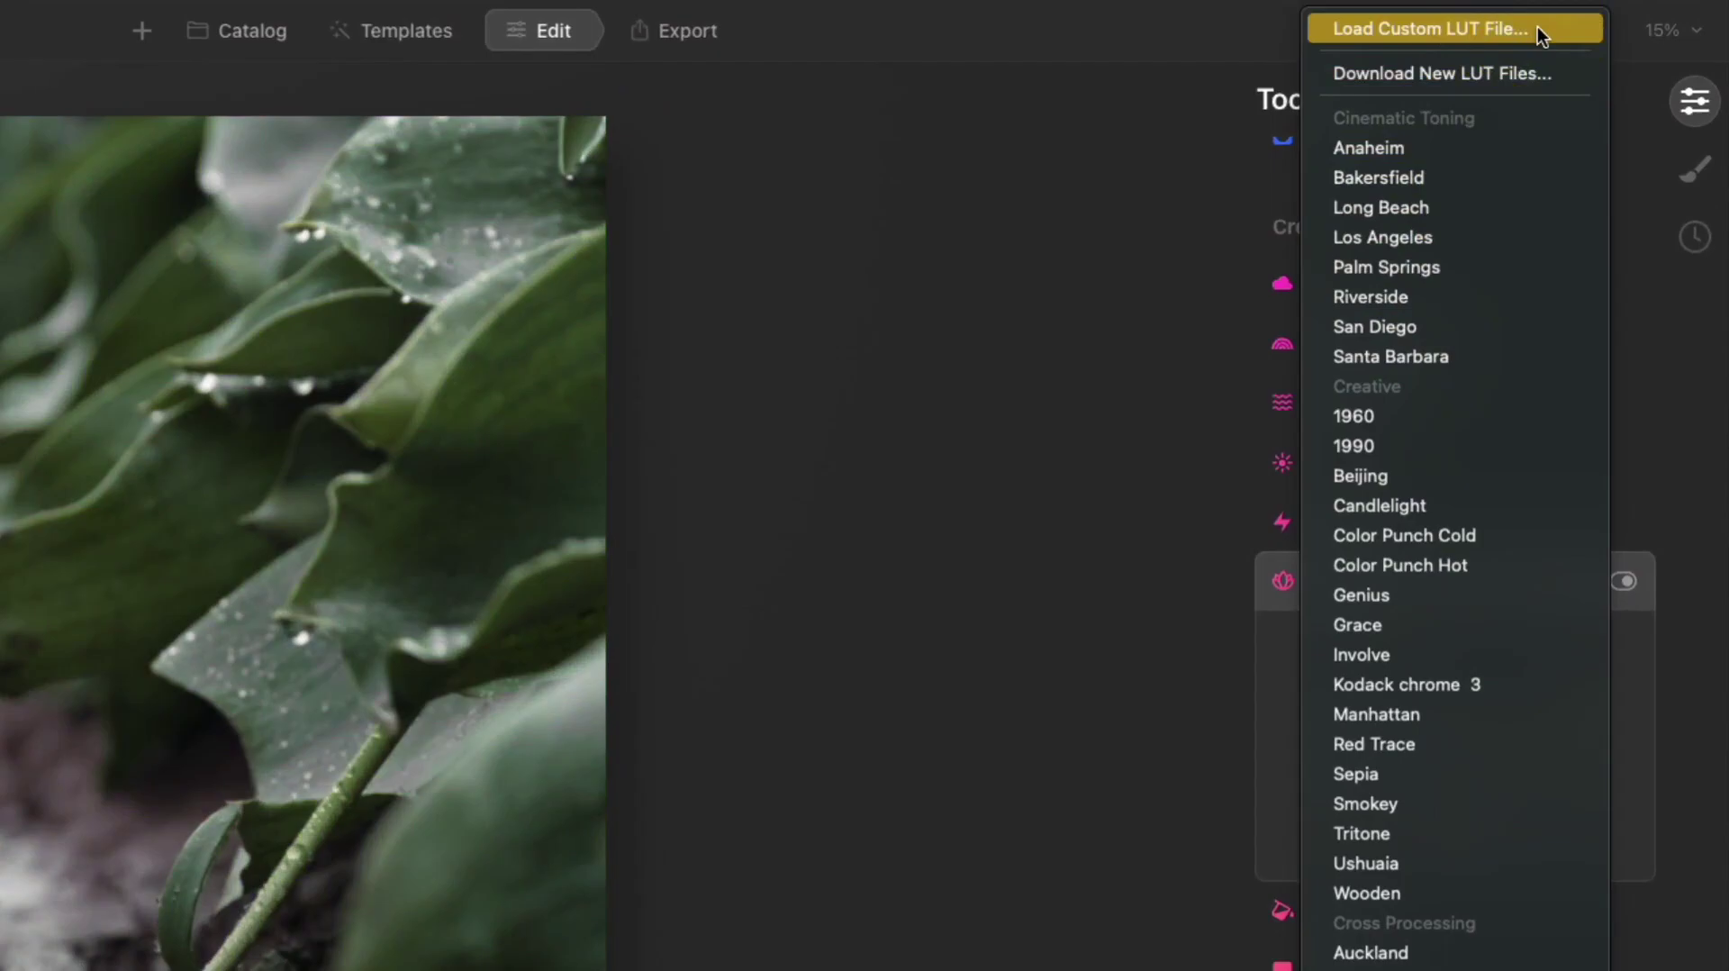
{"action": "left_click", "coordinate": [1498, 60]}
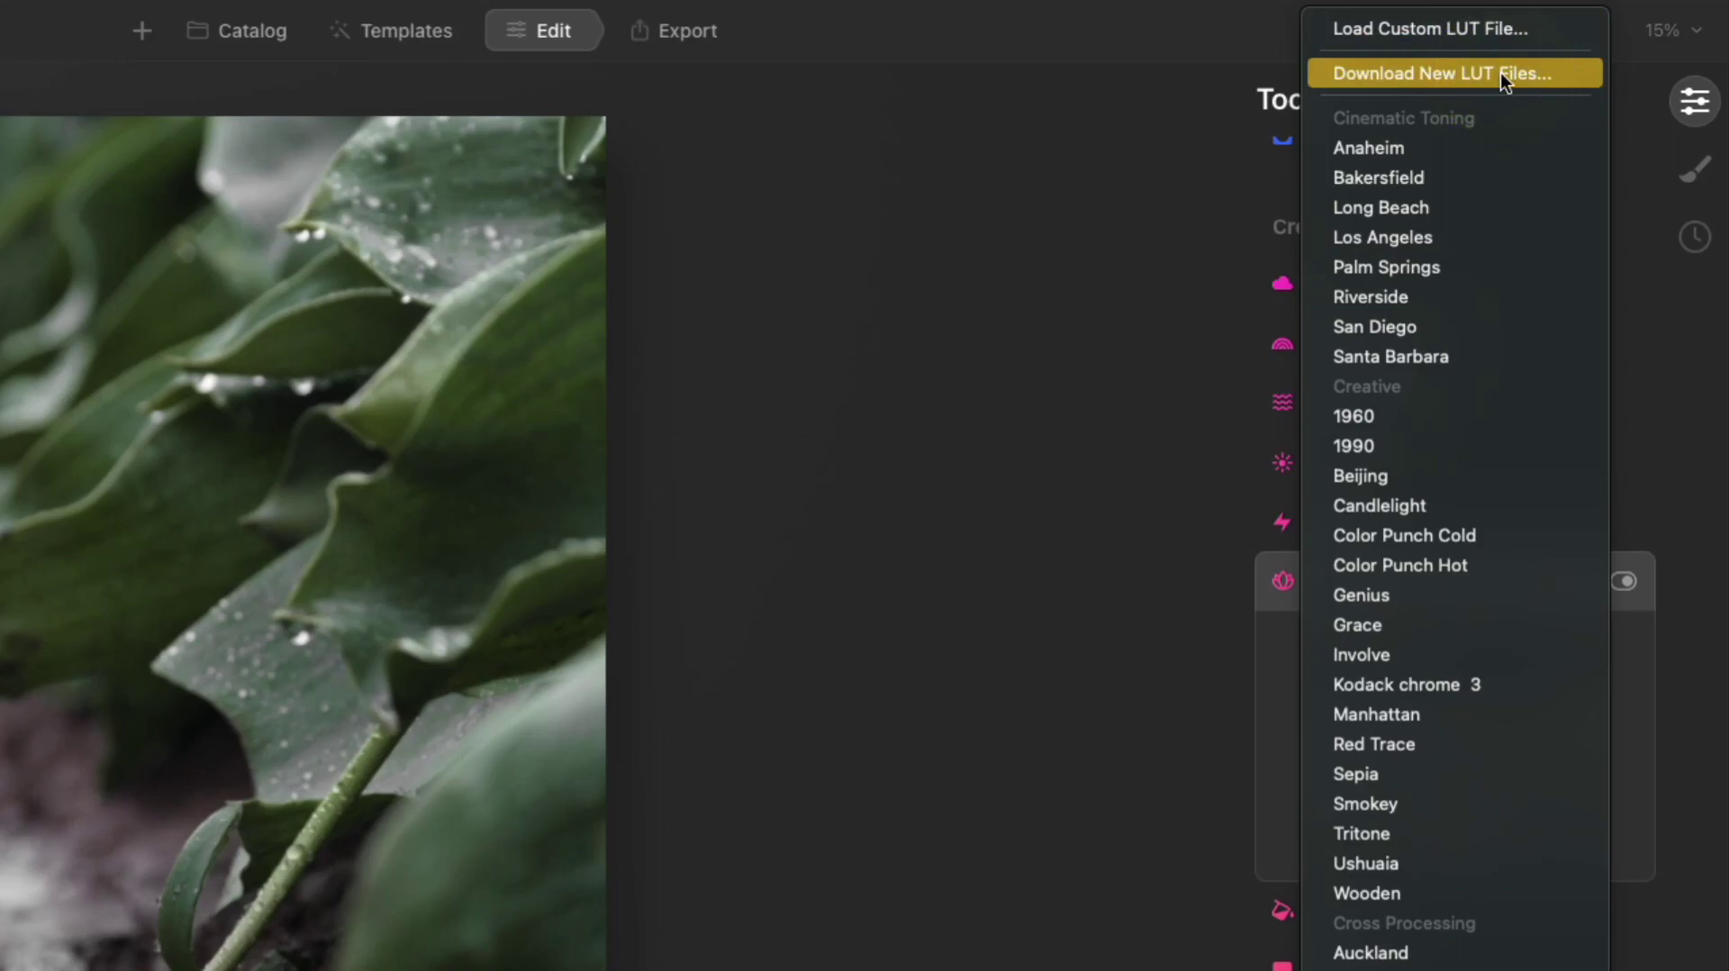
Load Teal Orange 04 - Classic.cube as the Mood LUT and compare it against the original
{"action": "left_click_drag", "start_coordinate": [1501, 72], "coordinate": [1544, 28]}
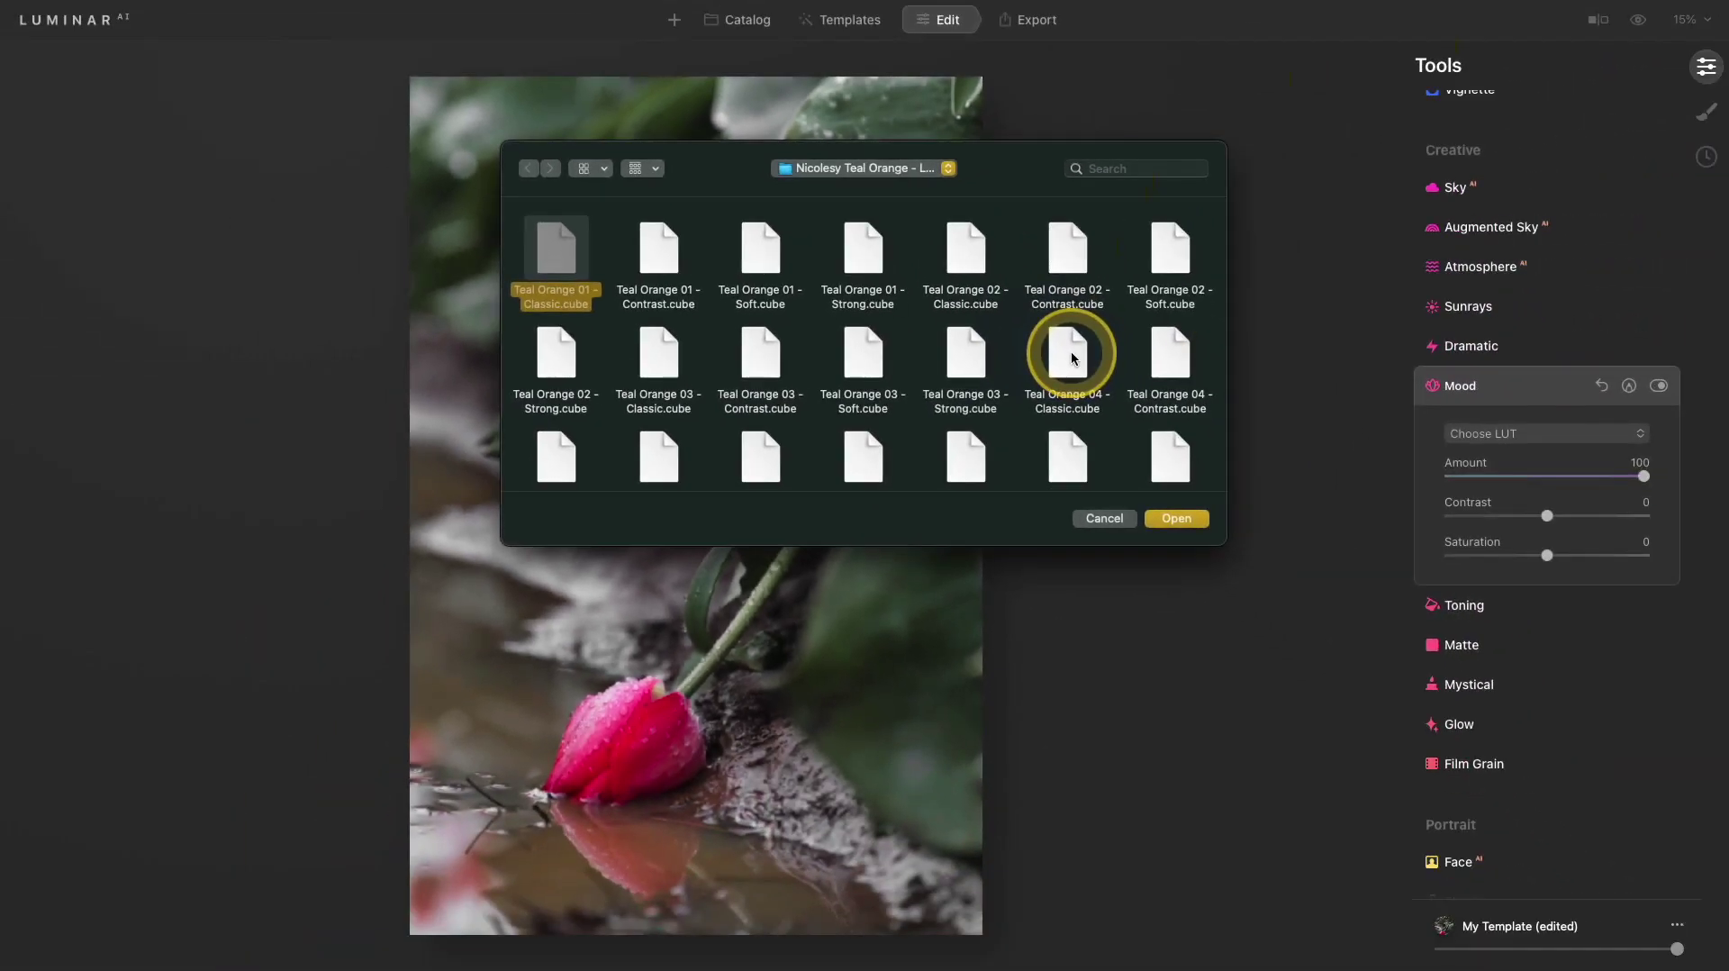
{"action": "double_click", "coordinate": [1175, 387]}
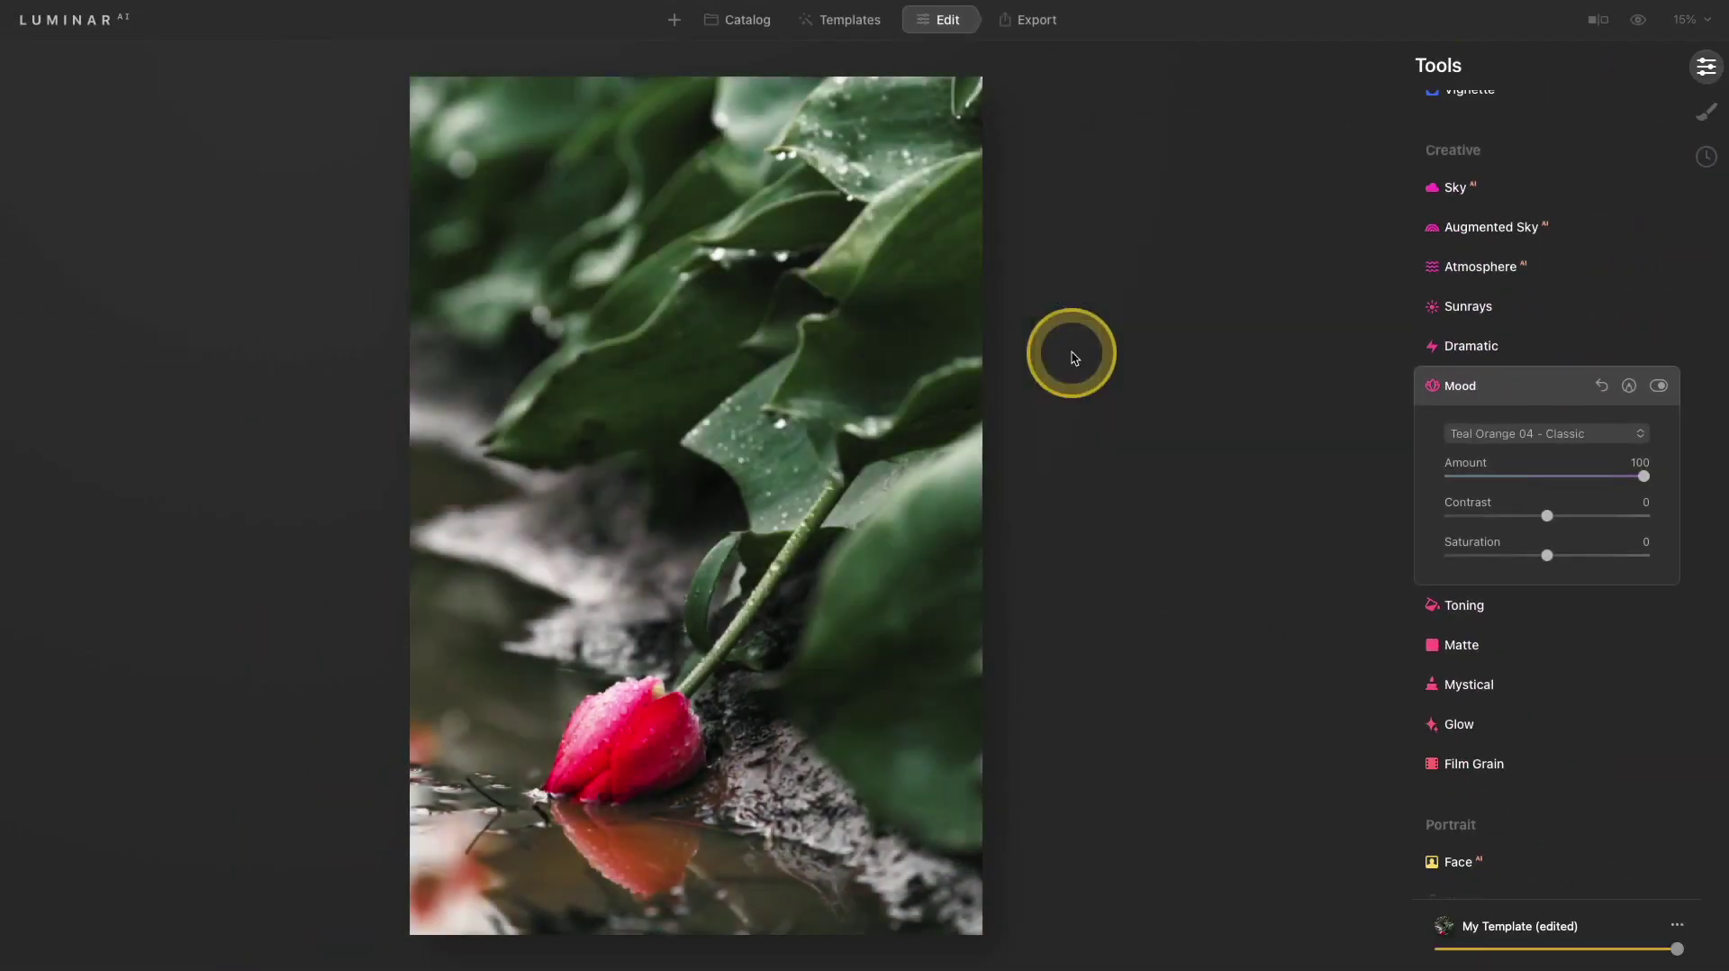
{"action": "left_click", "coordinate": [1659, 387]}
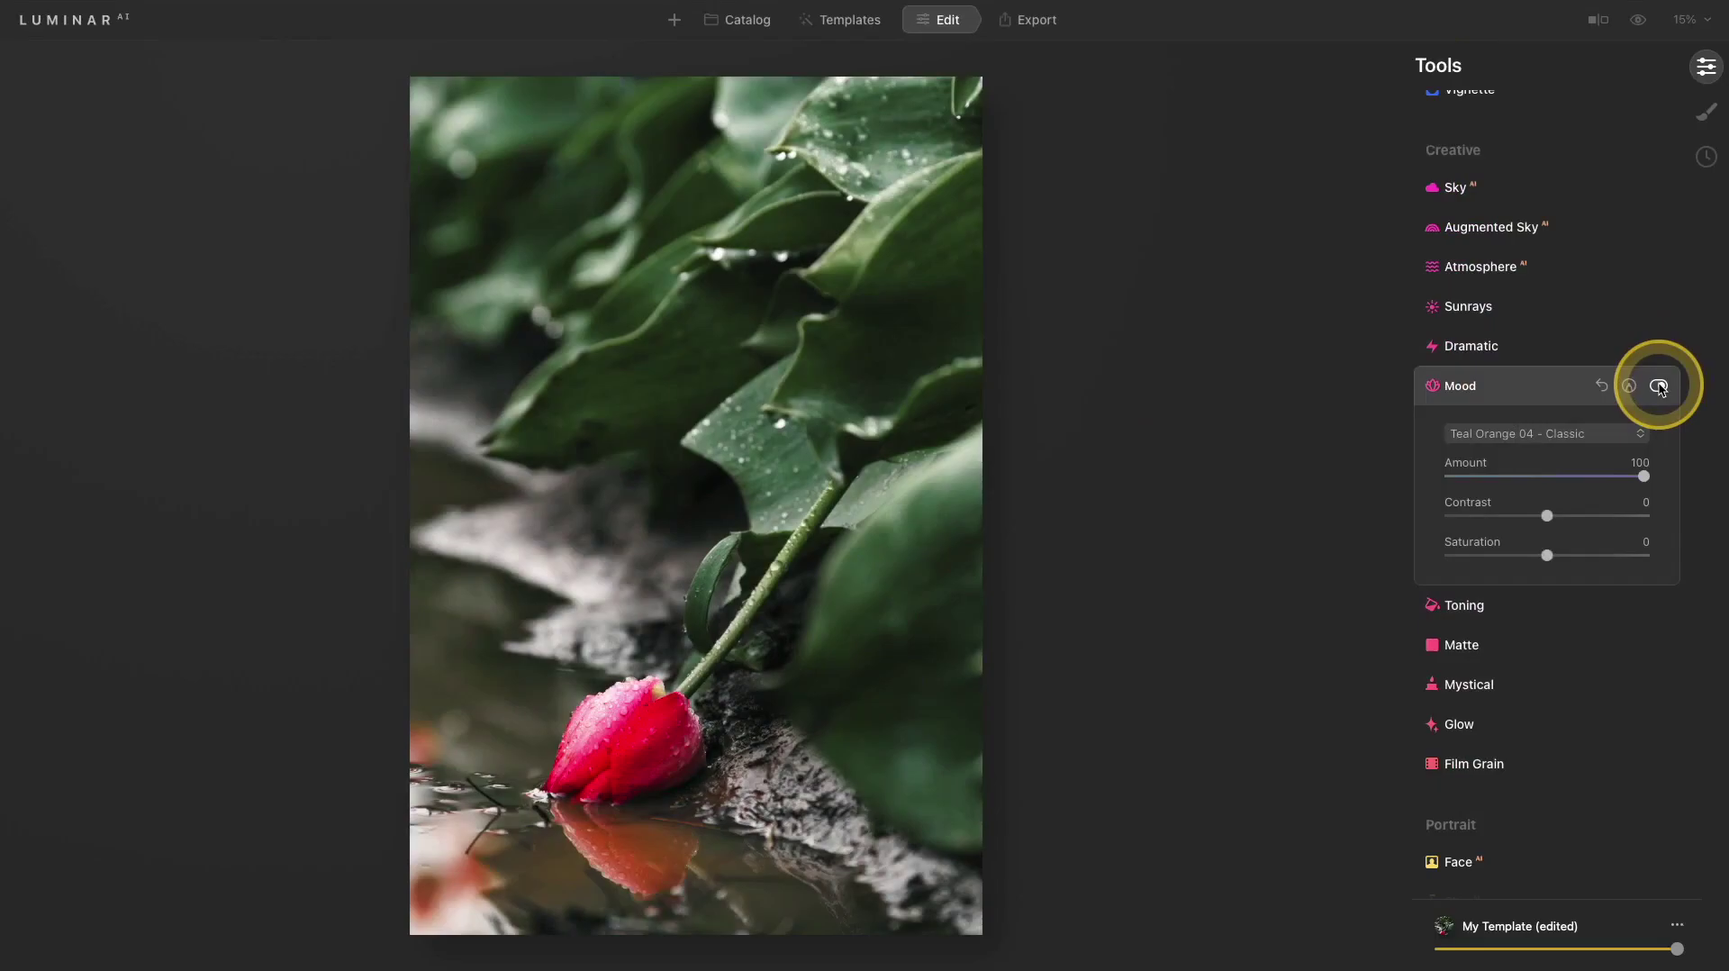
{"action": "left_click", "coordinate": [1658, 387]}
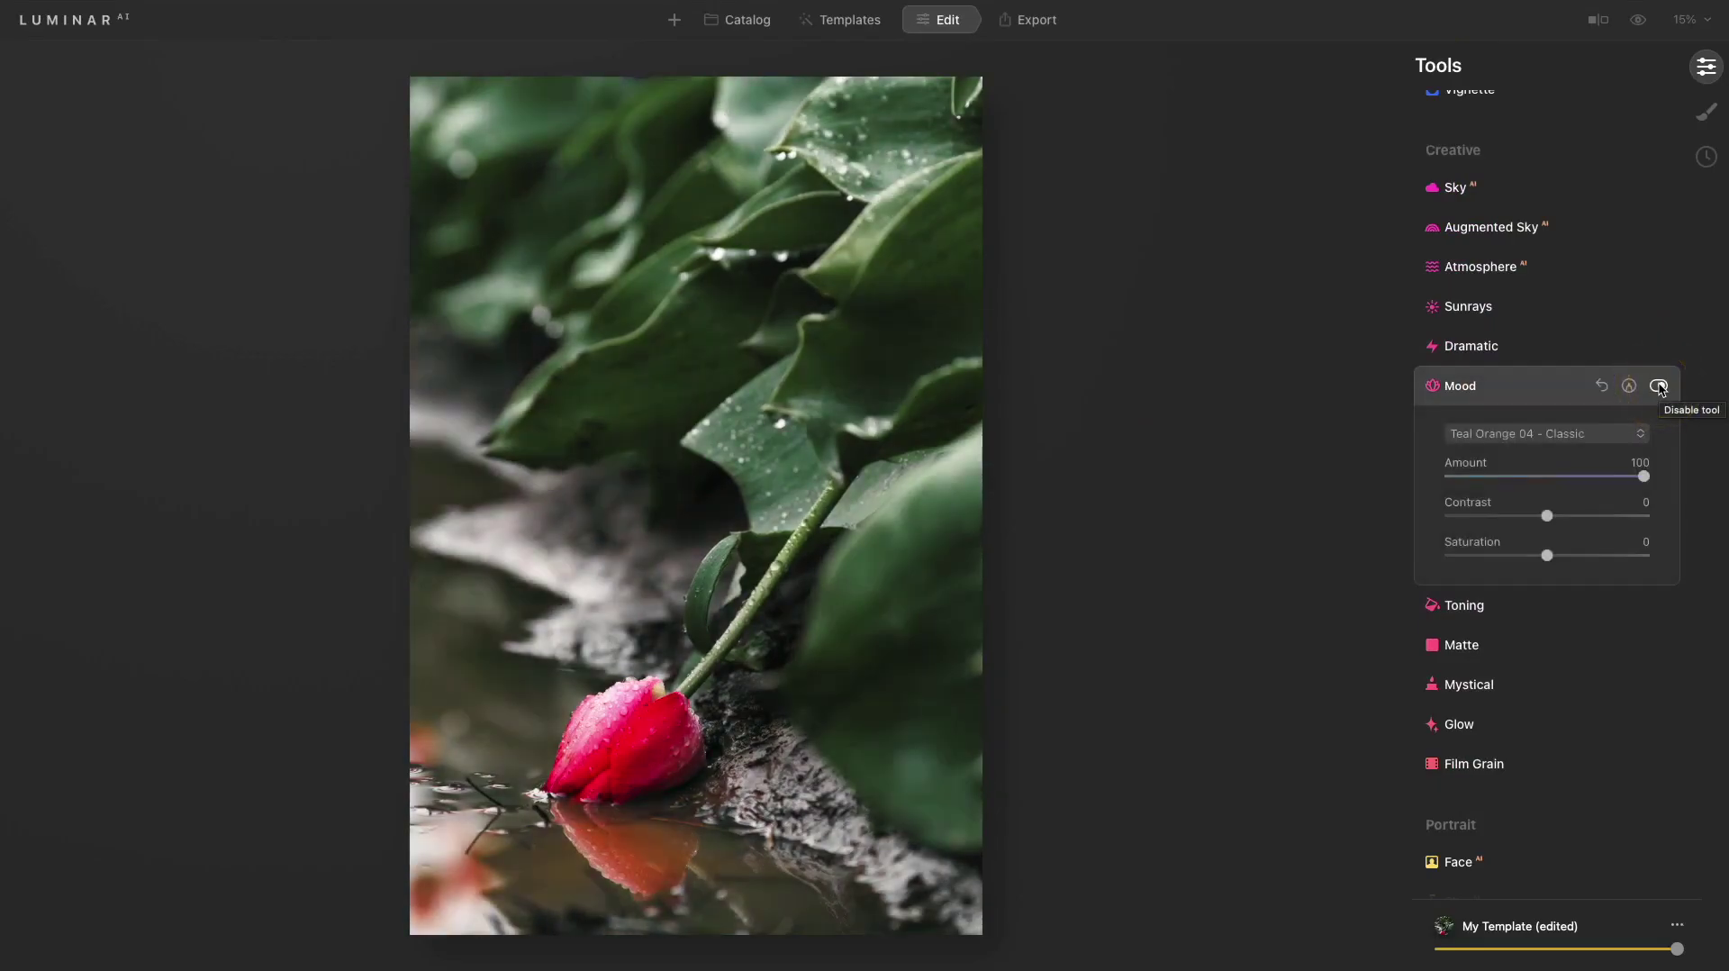
Set Mood Contrast to 80 and Saturation to -100, making the tulip photo black and white
{"action": "left_click", "coordinate": [1547, 515]}
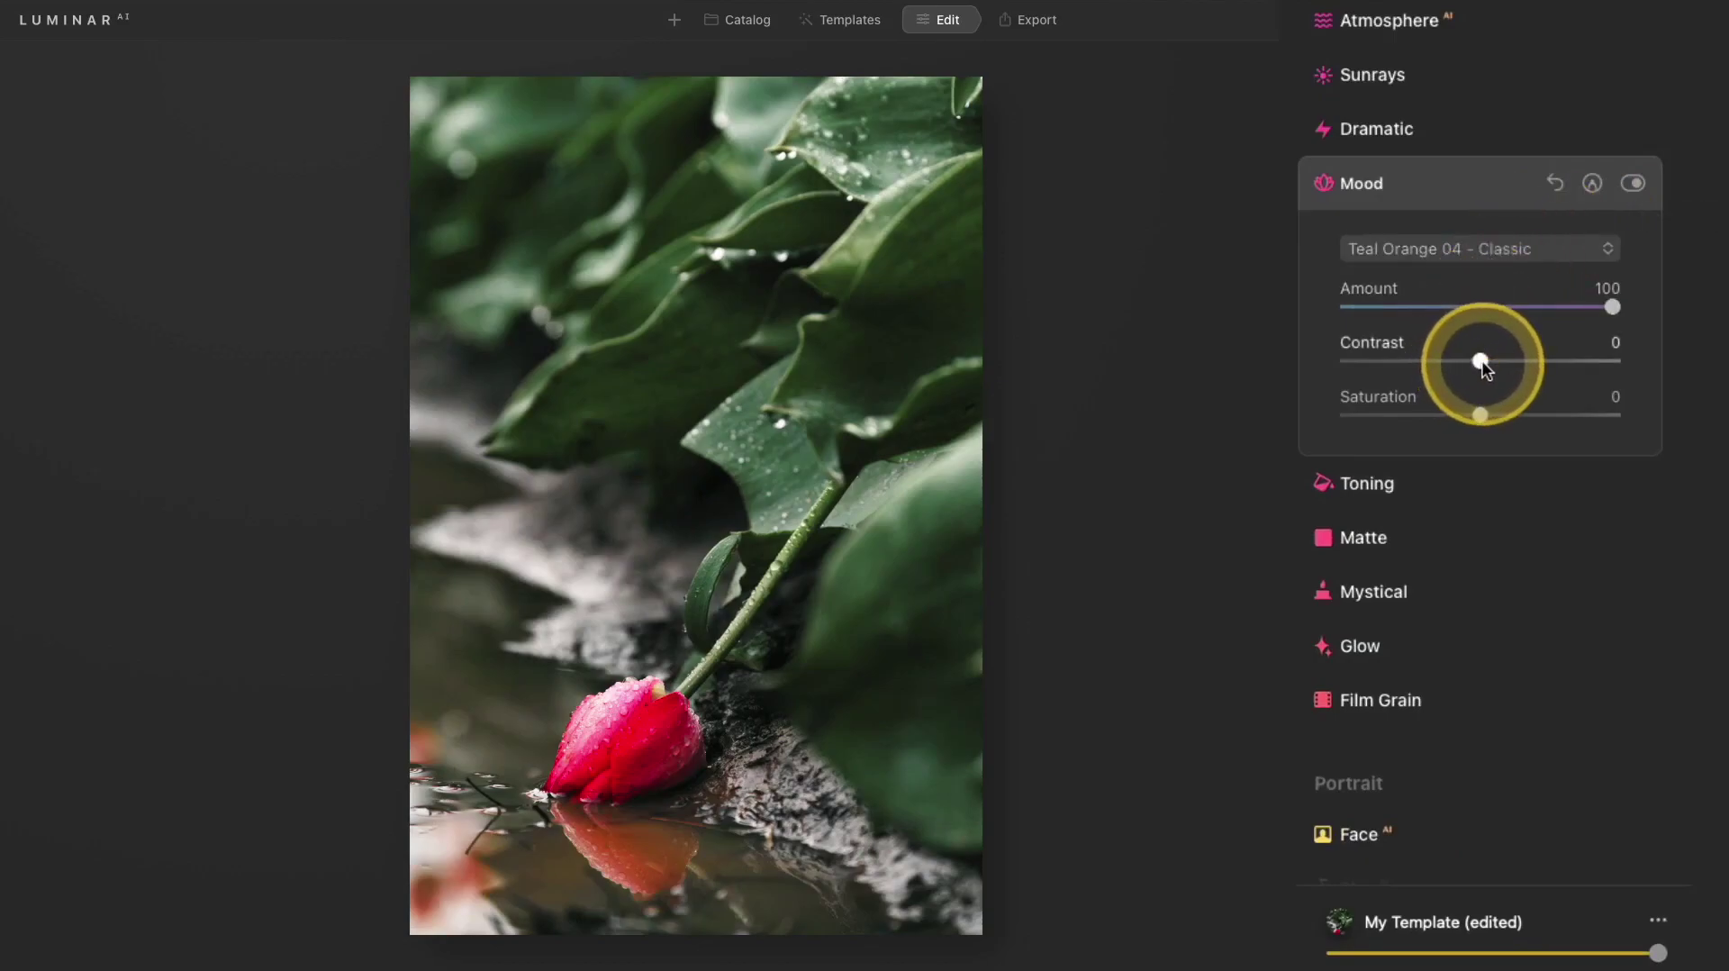
{"action": "left_click", "coordinate": [1482, 415]}
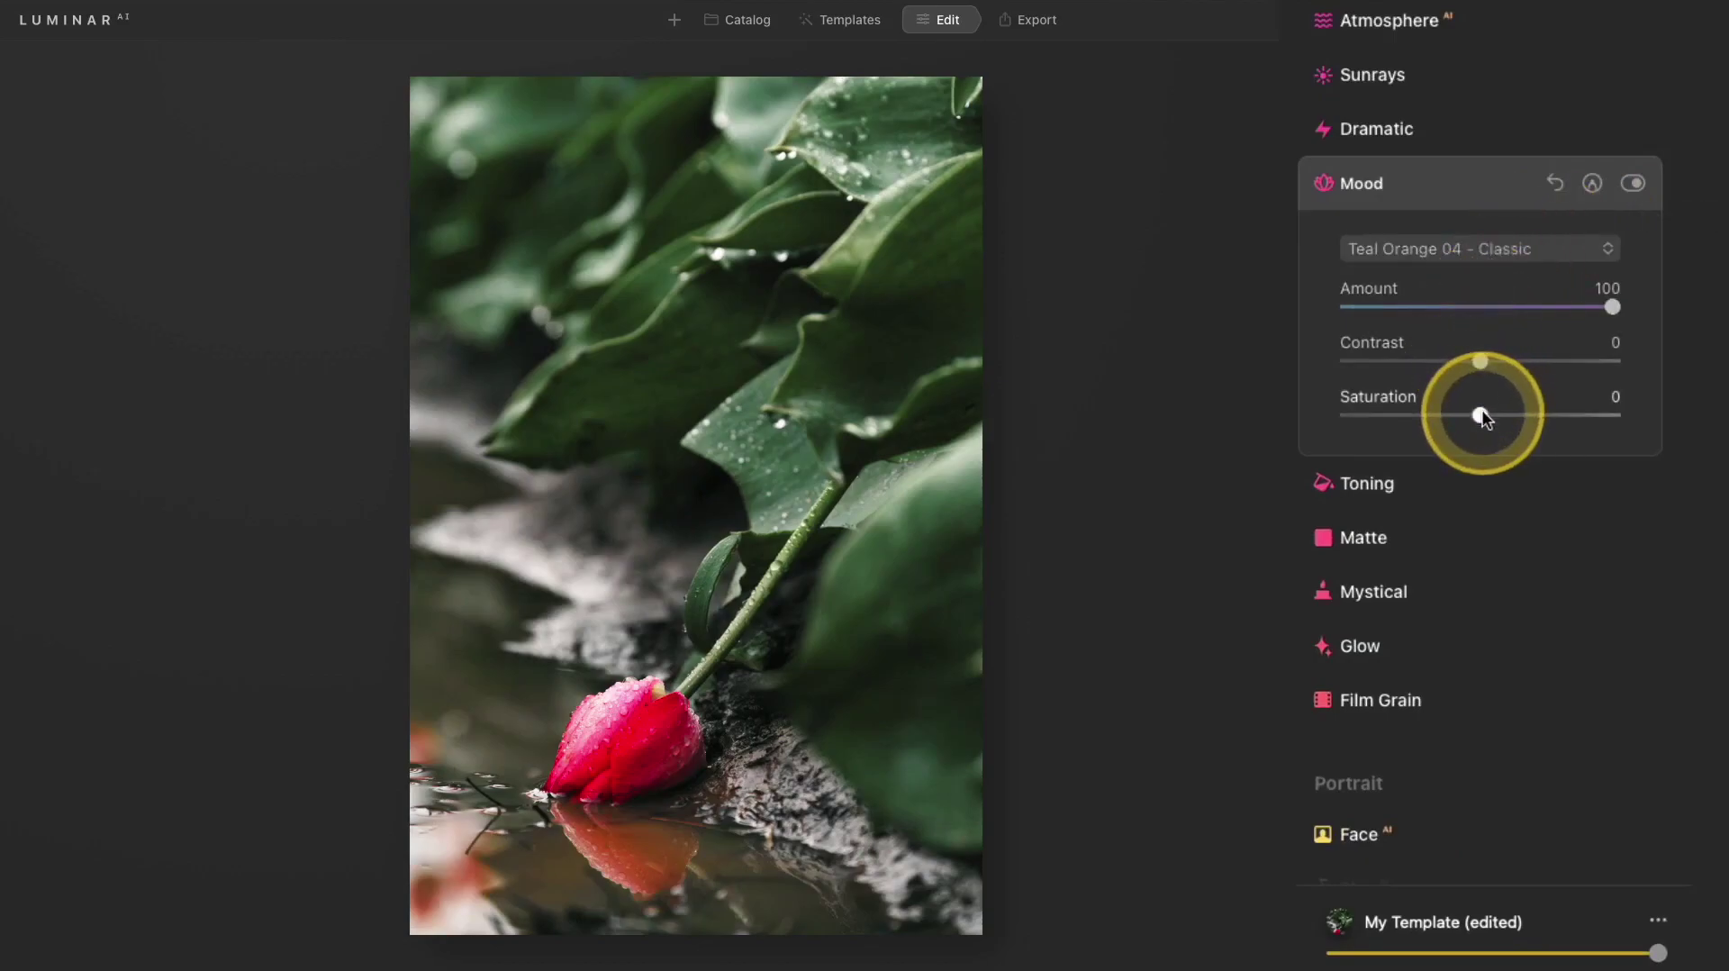
{"action": "left_click", "coordinate": [1481, 361]}
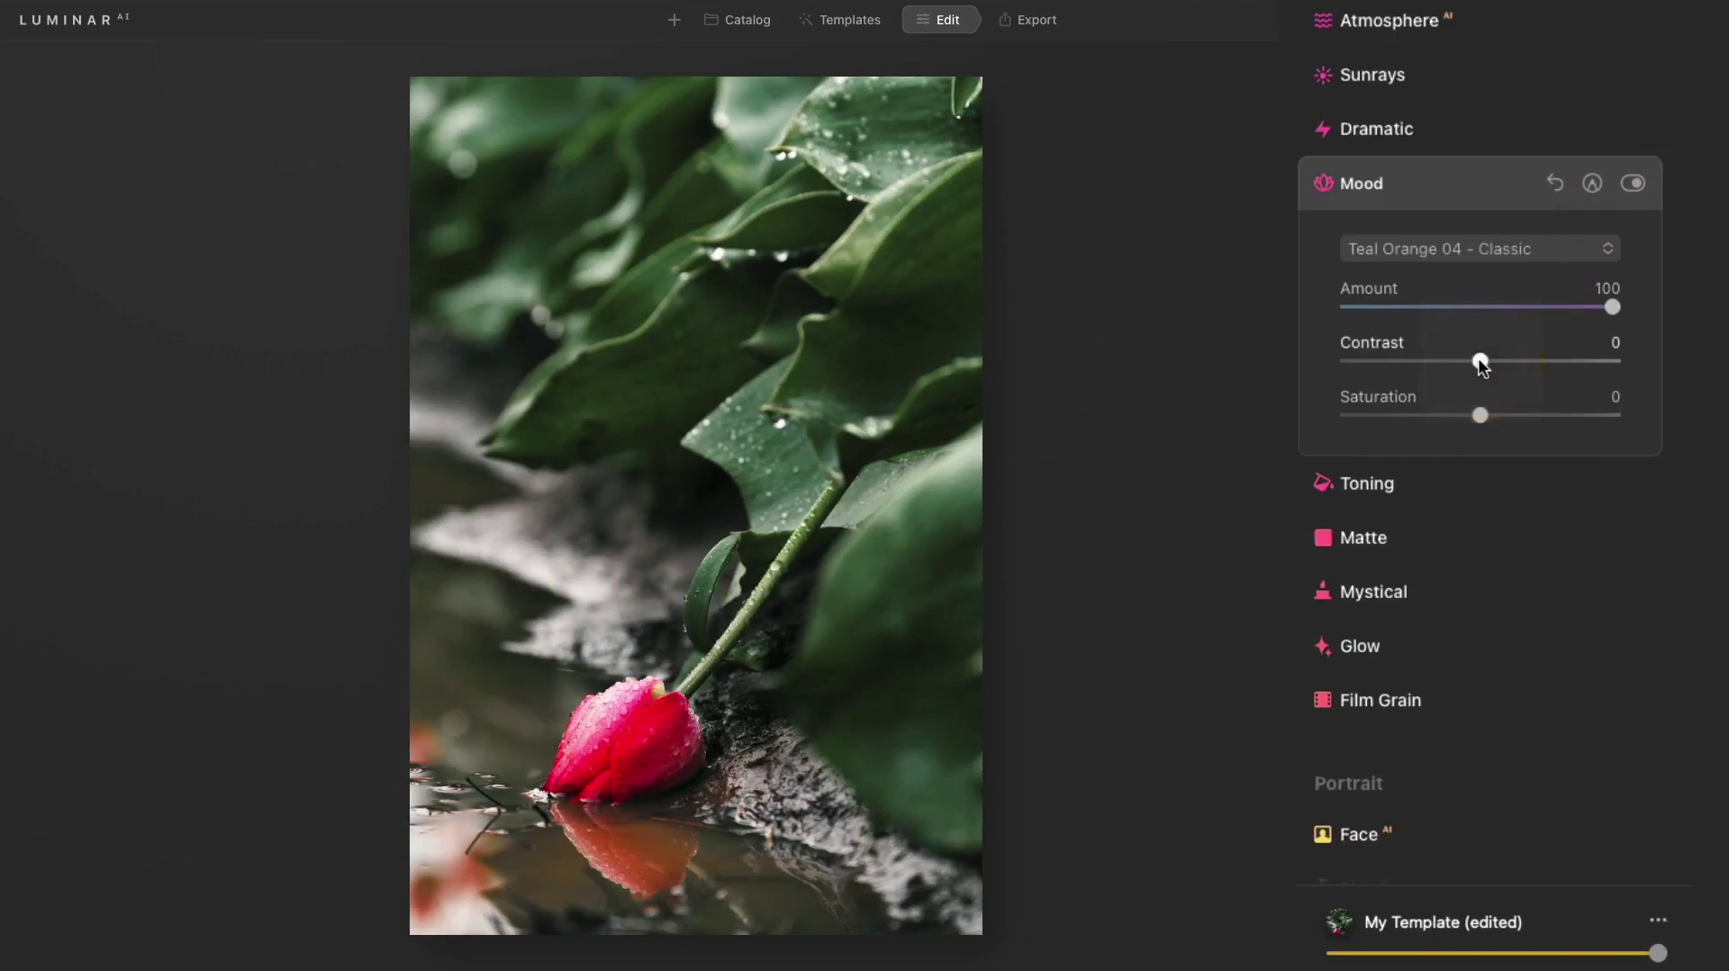
{"action": "left_click_drag", "start_coordinate": [1480, 360], "coordinate": [1584, 360]}
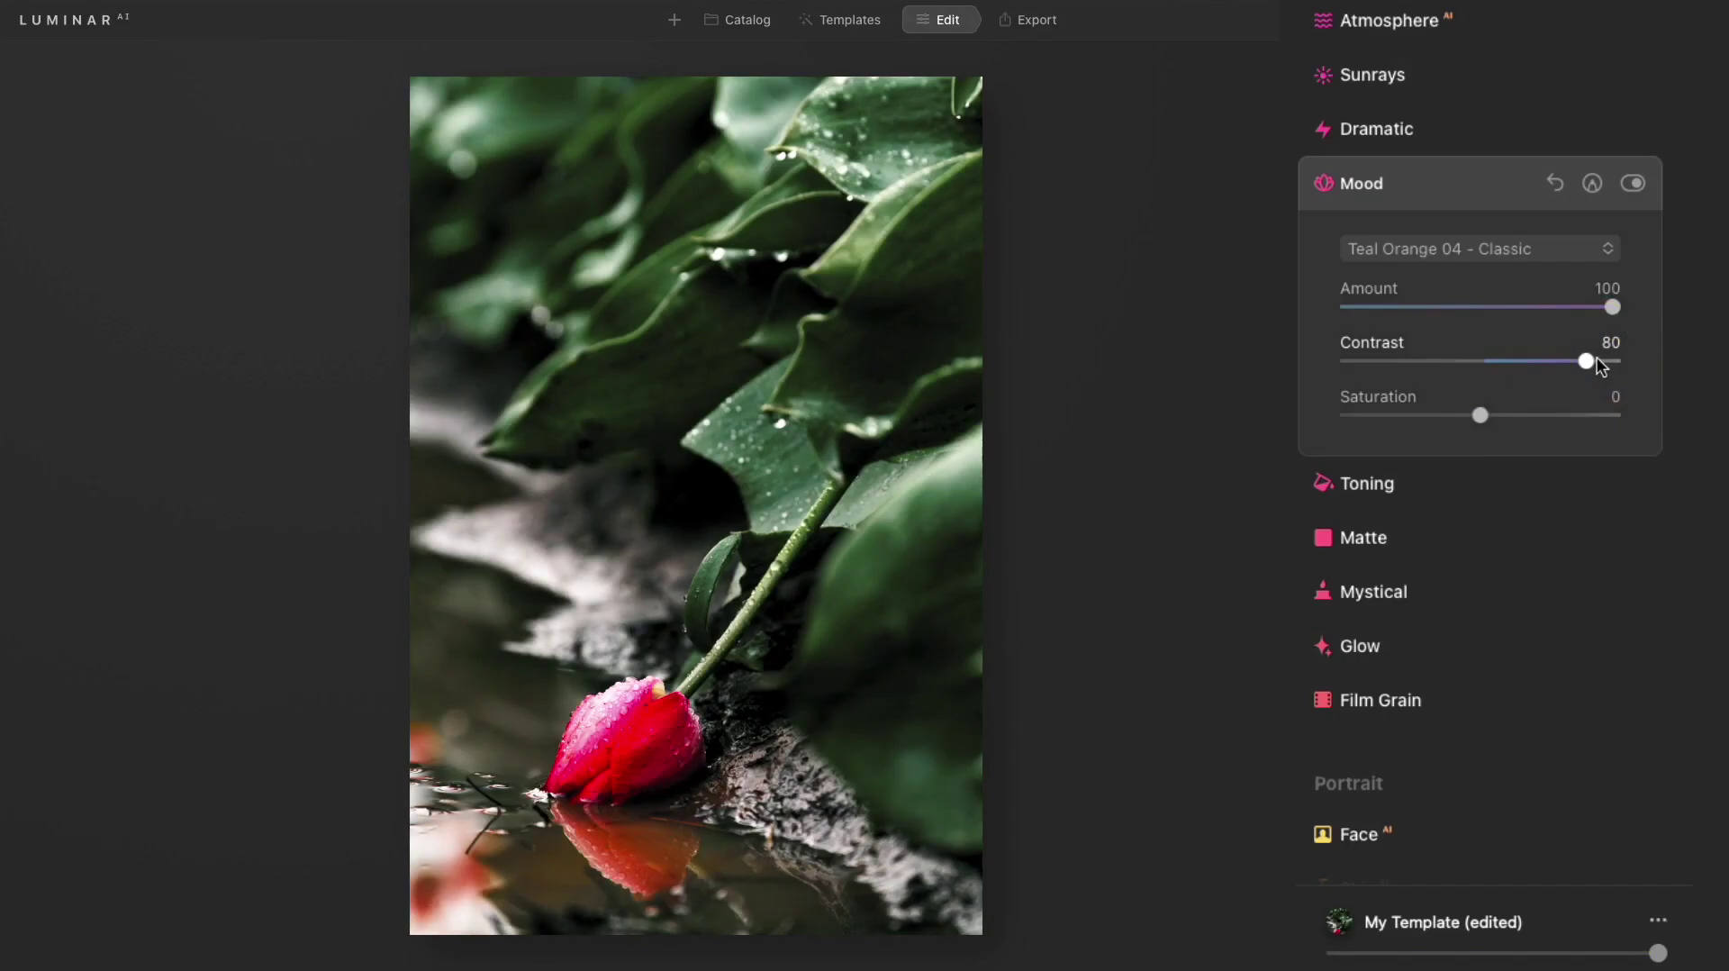
{"action": "left_click_drag", "start_coordinate": [1481, 415], "coordinate": [1310, 439]}
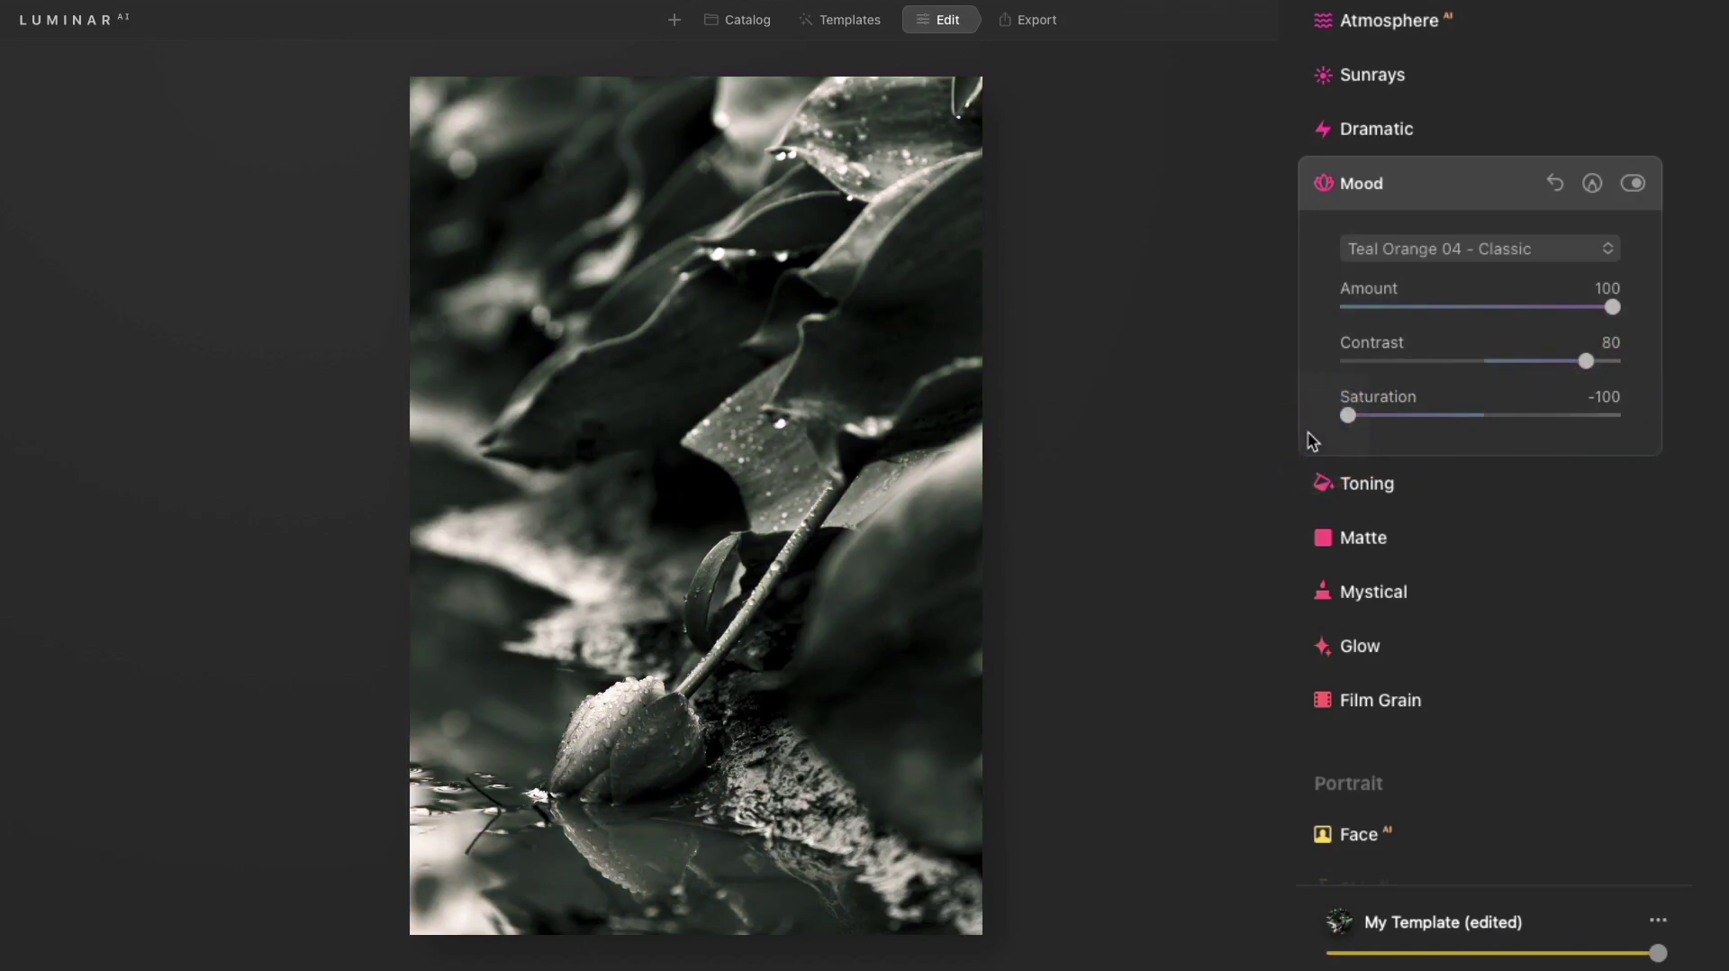
Toggle the Mood effect off and on to compare the black-and-white result with the original
{"action": "left_click", "coordinate": [1634, 184]}
{"action": "left_click", "coordinate": [1634, 183]}
{"action": "left_click", "coordinate": [1633, 184]}
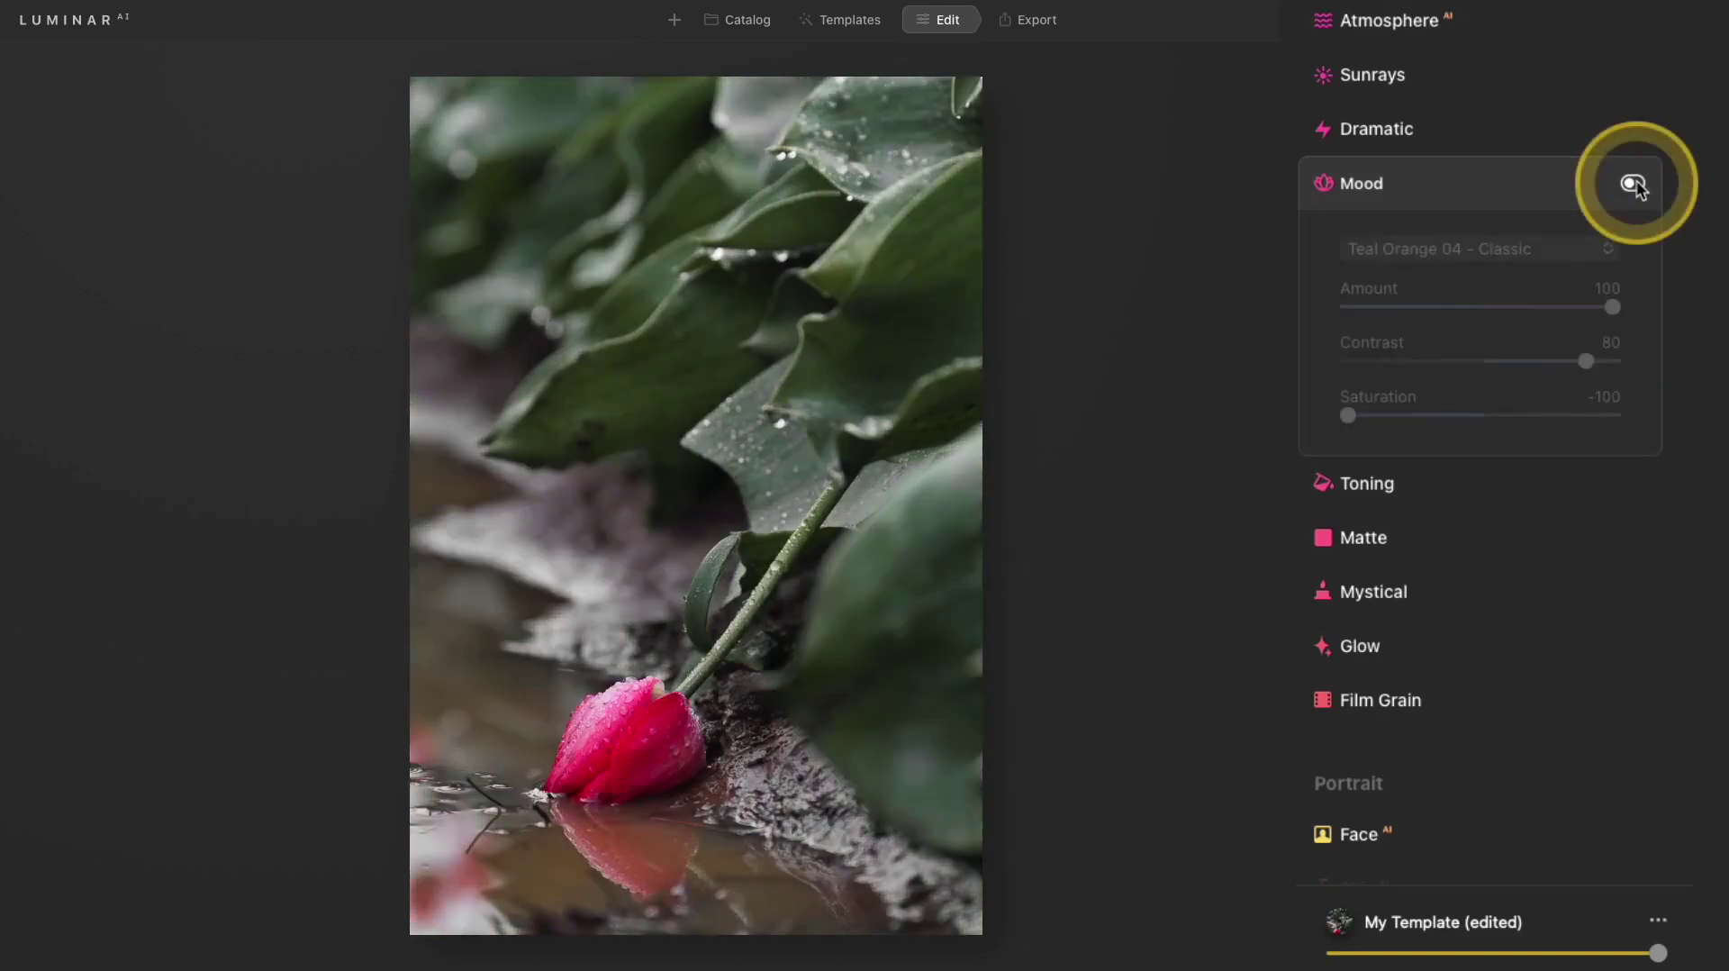
{"action": "left_click", "coordinate": [1633, 184]}
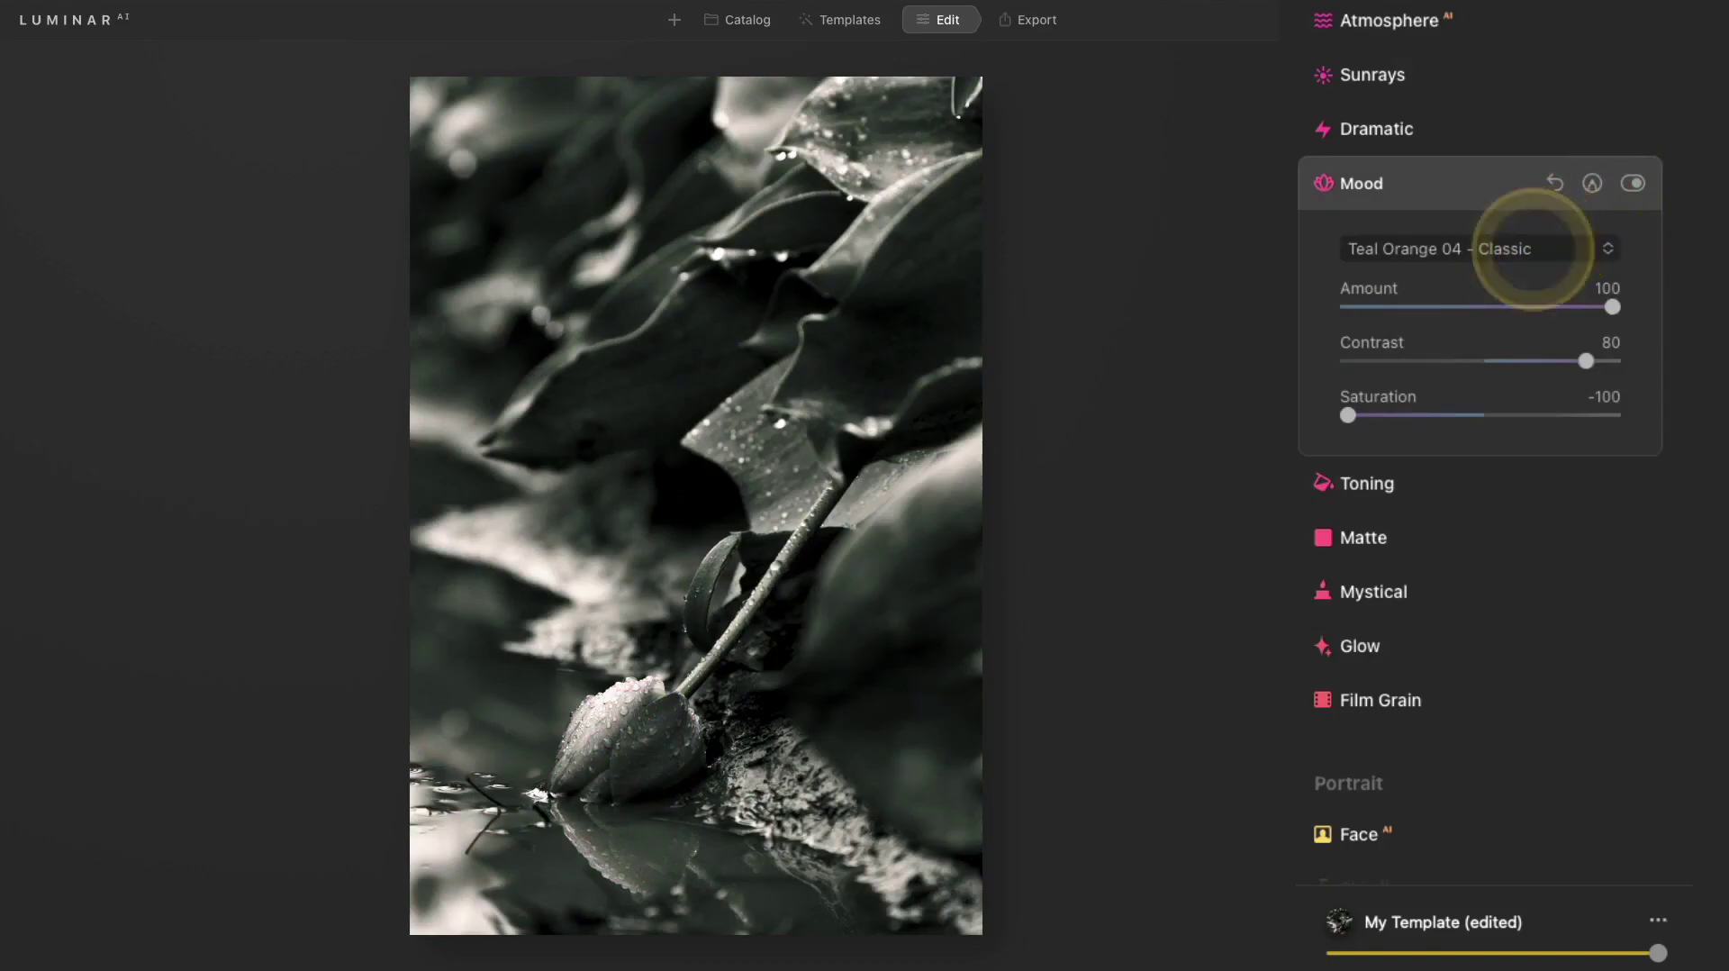
Preview the San Diego, Chicago, Memphis and Tritone LUTs on the desaturated tulip photo
{"action": "left_click", "coordinate": [1536, 251]}
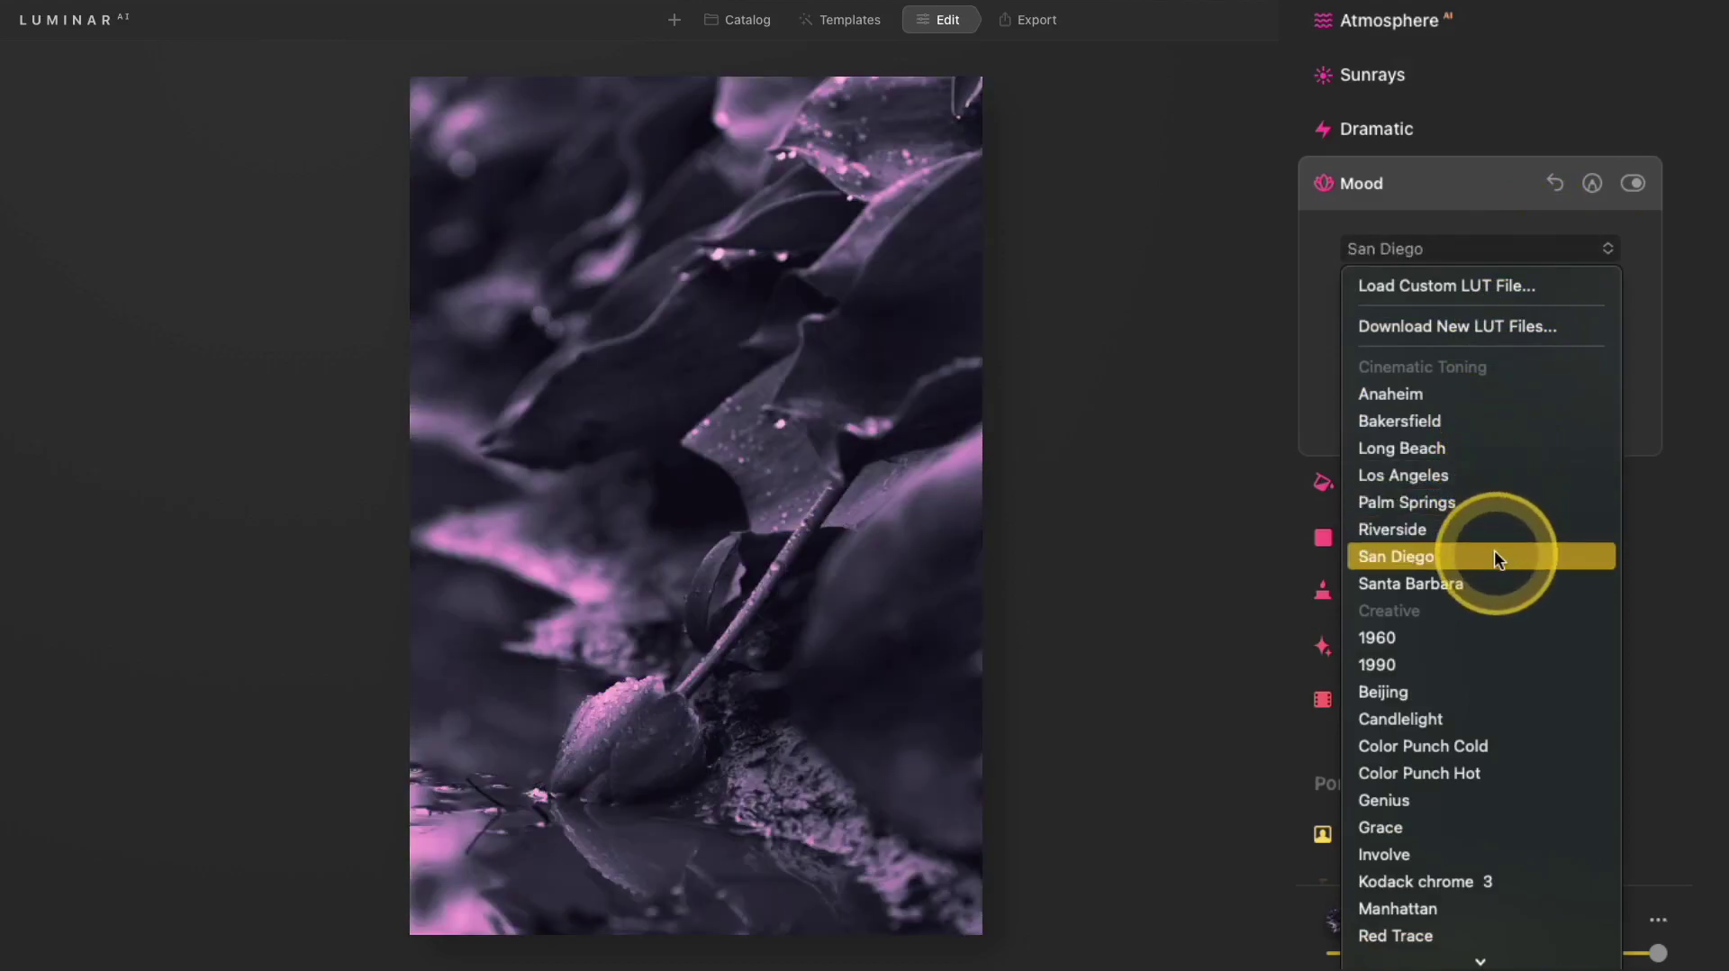
{"action": "scroll", "coordinate": [1494, 549], "scroll_direction": "down", "scroll_amount": 5}
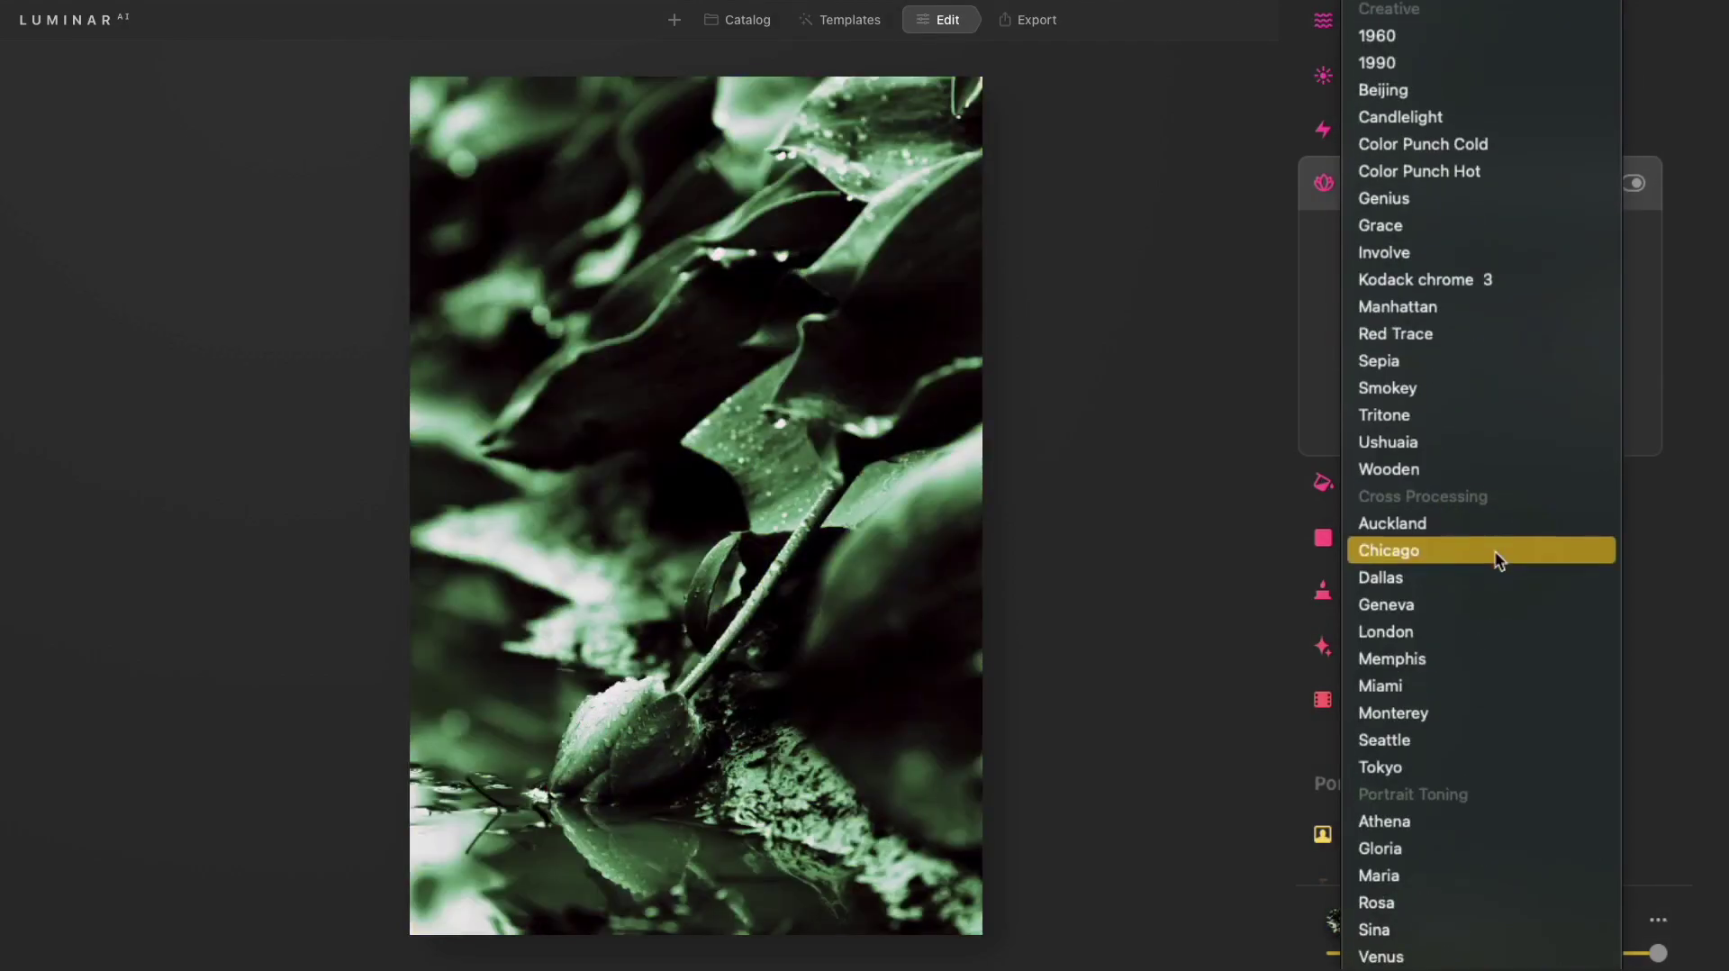
{"action": "left_click_drag", "start_coordinate": [1488, 603], "coordinate": [1488, 630]}
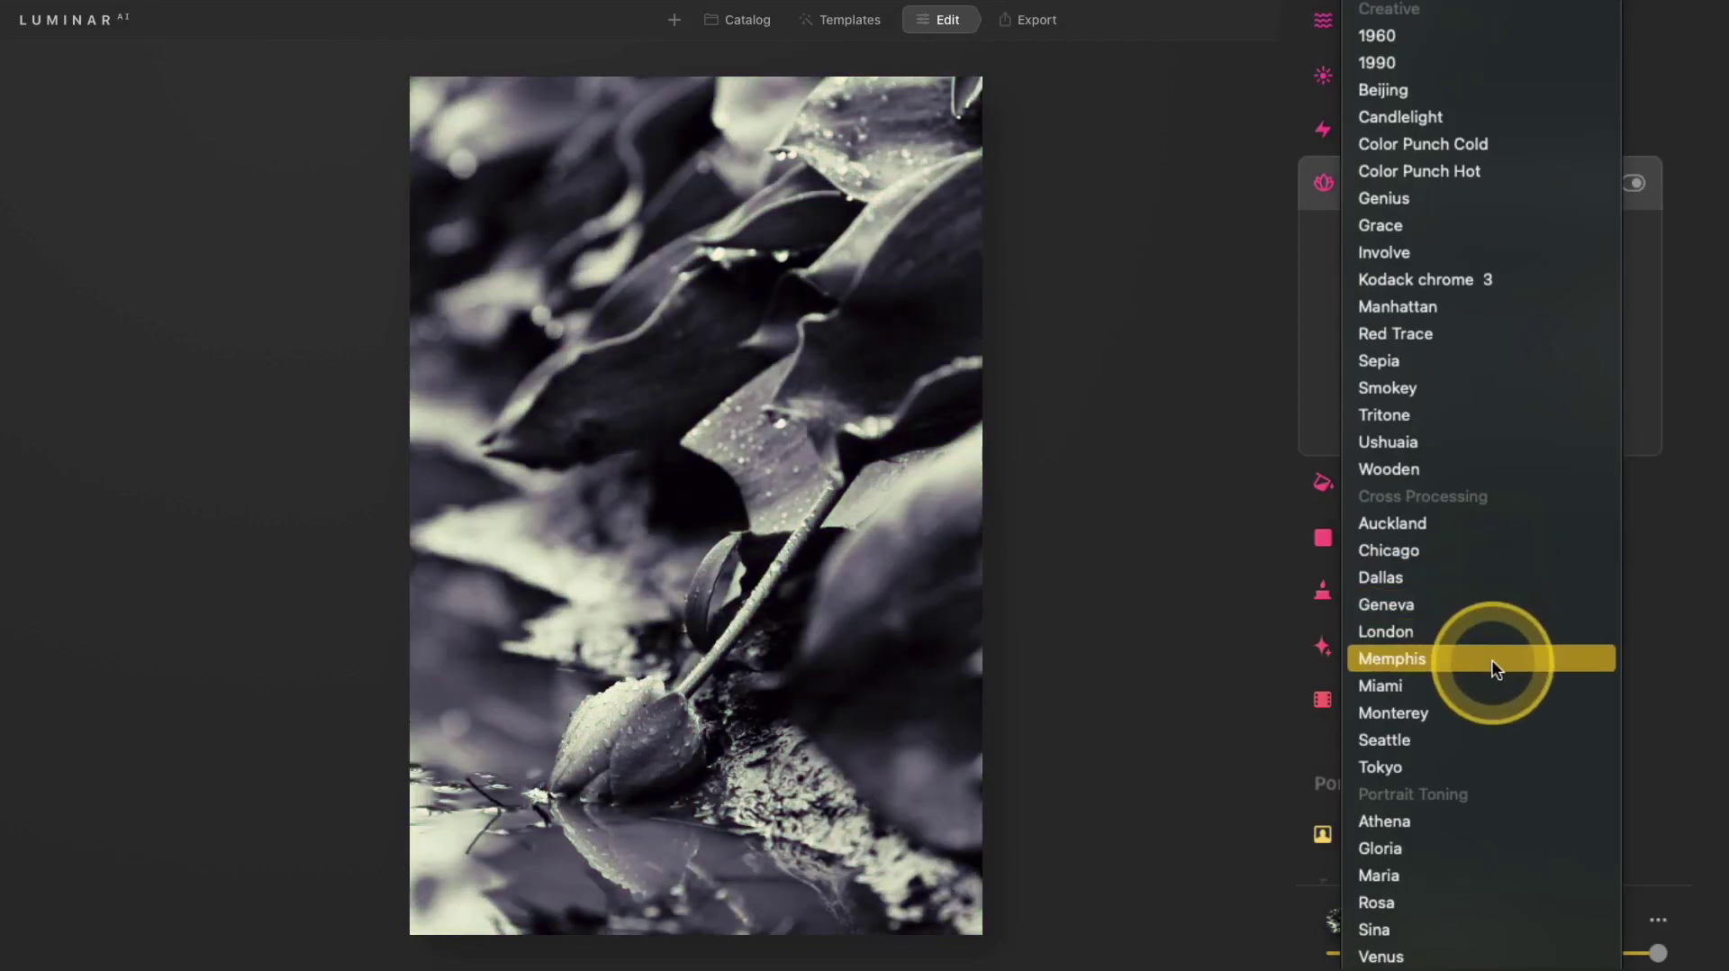